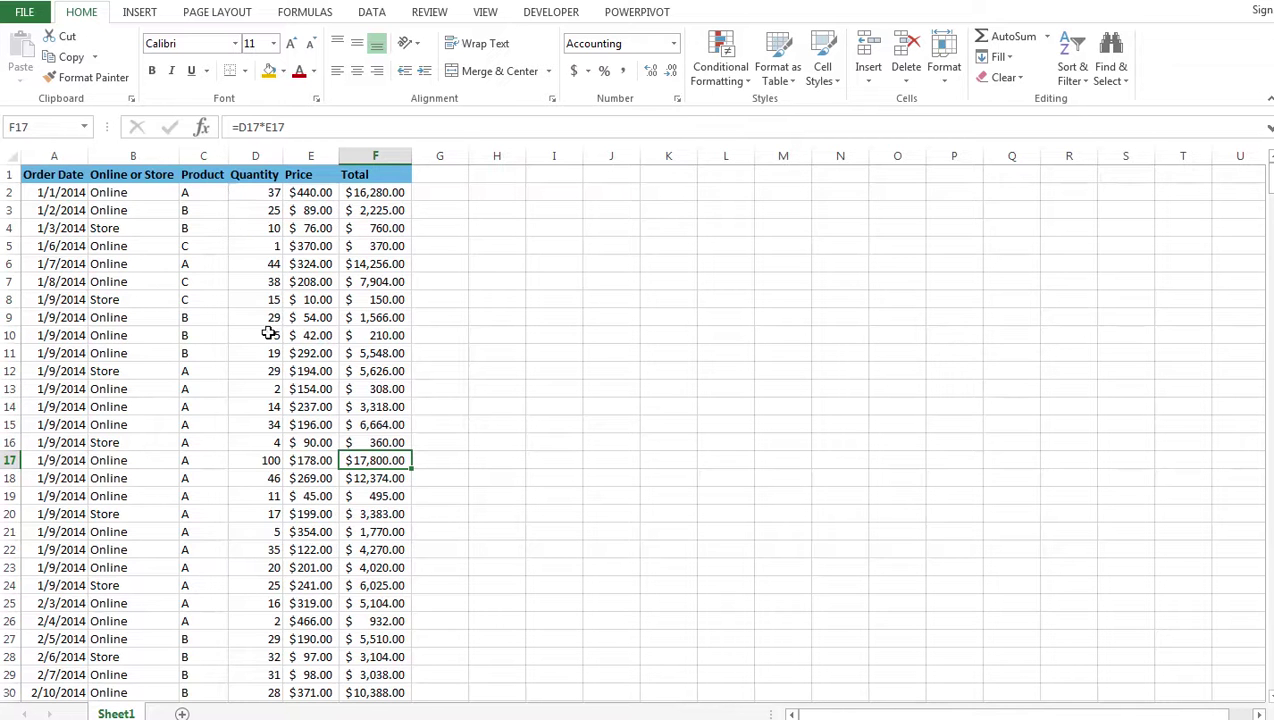
# Step: Create a PivotTable from the order data in Sheet1!$A$1:$F$499 on a new worksheet
pyautogui.click(269, 333)
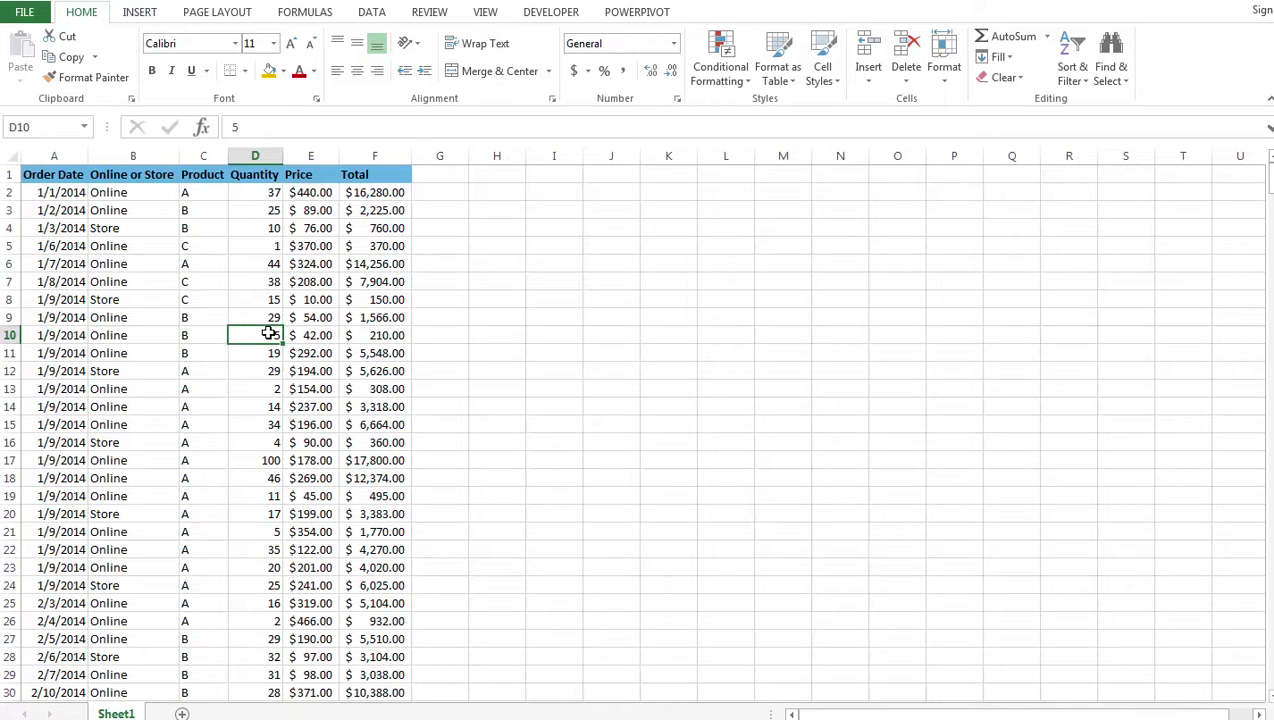
pyautogui.click(148, 12)
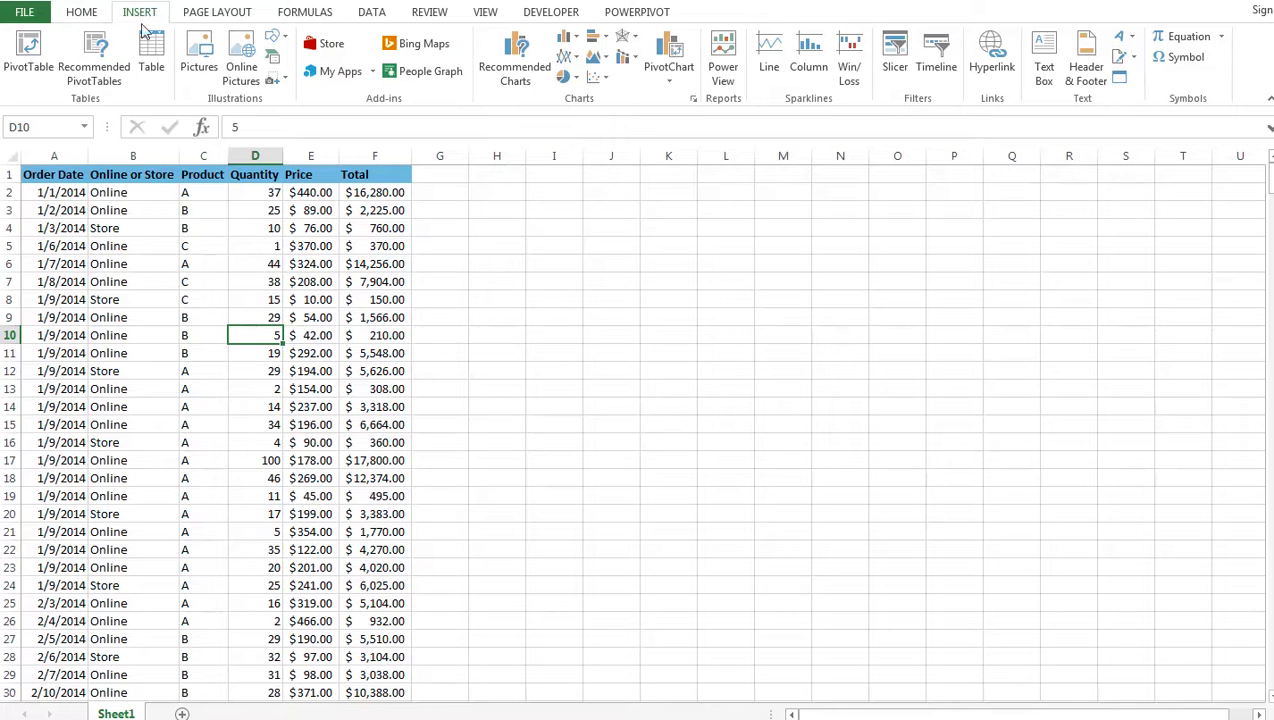
pyautogui.click(28, 55)
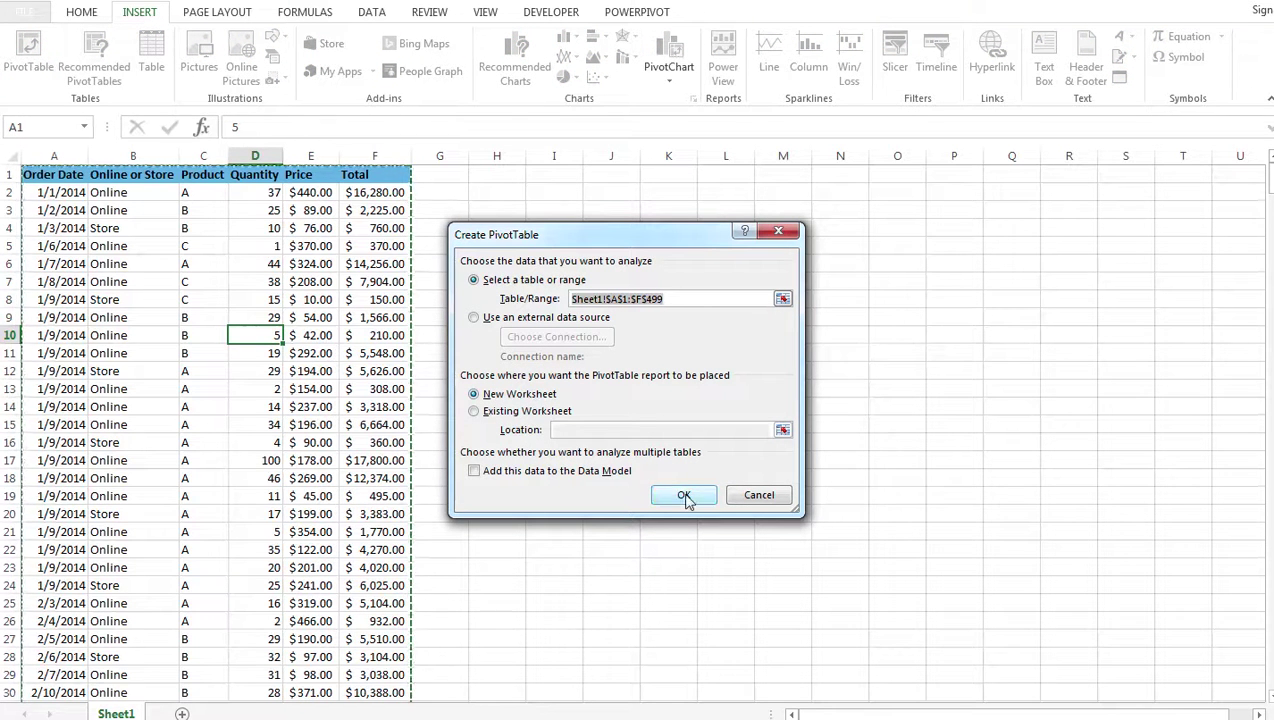
pyautogui.click(685, 497)
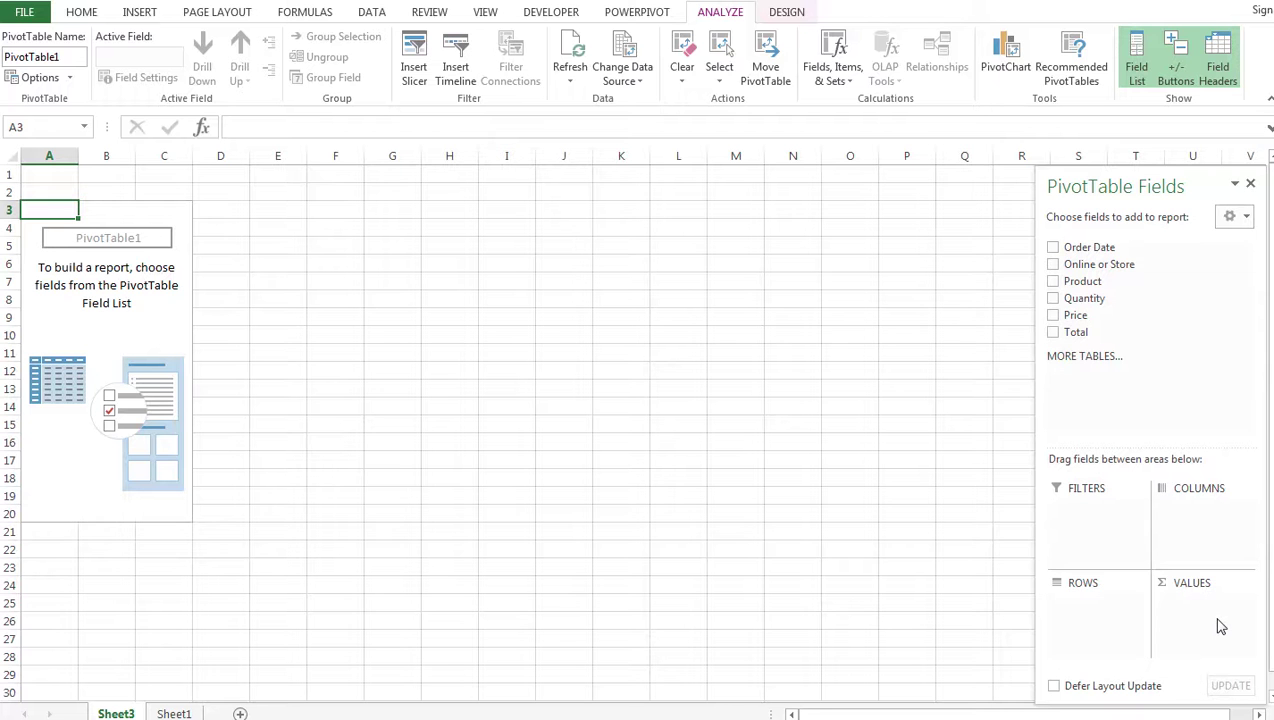
# Step: Lay out the PivotTable with Product as rows, Online or Store as columns and the sum of Total as values
pyautogui.click(1054, 284)
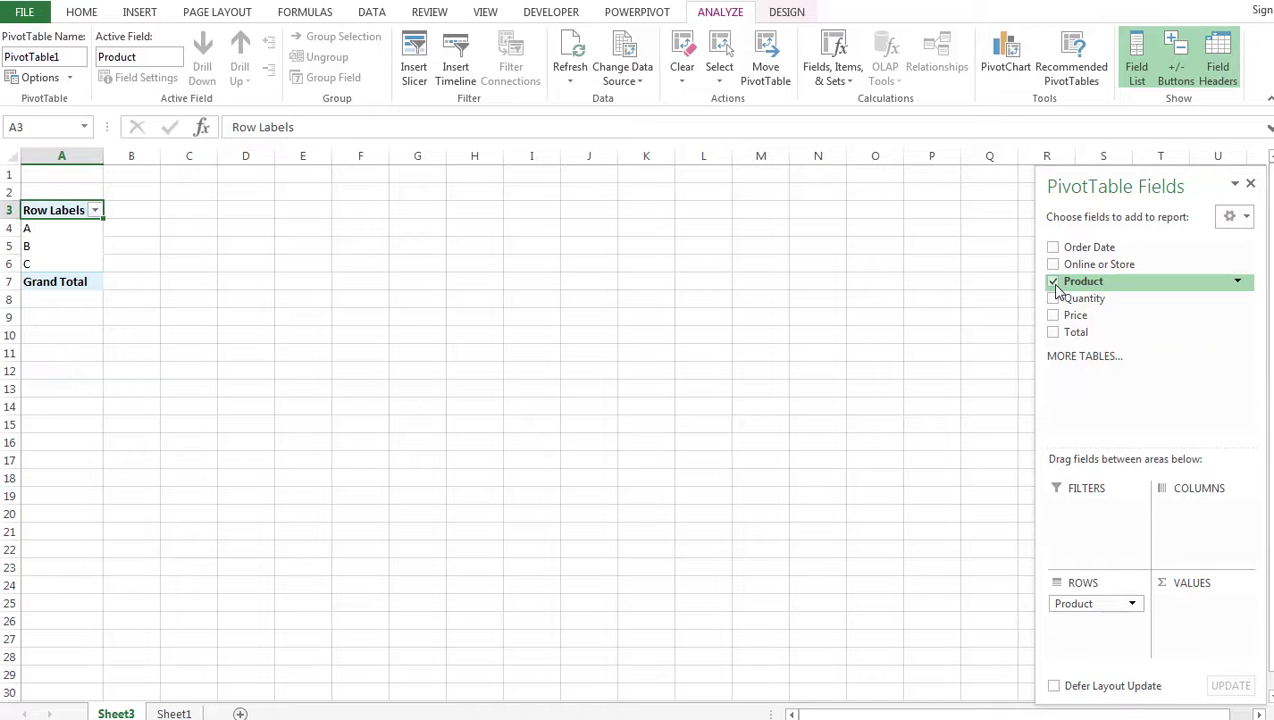
pyautogui.click(1053, 334)
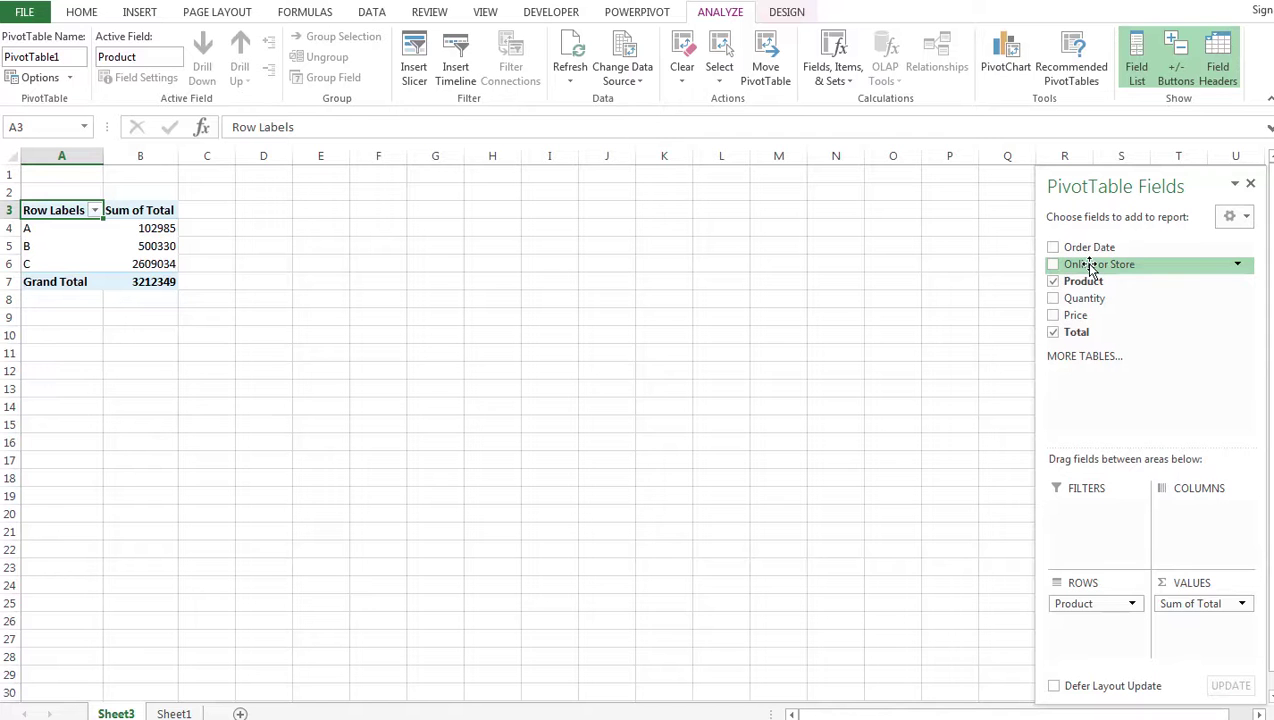
pyautogui.moveTo(1091, 268); pyautogui.dragTo(1091, 632)
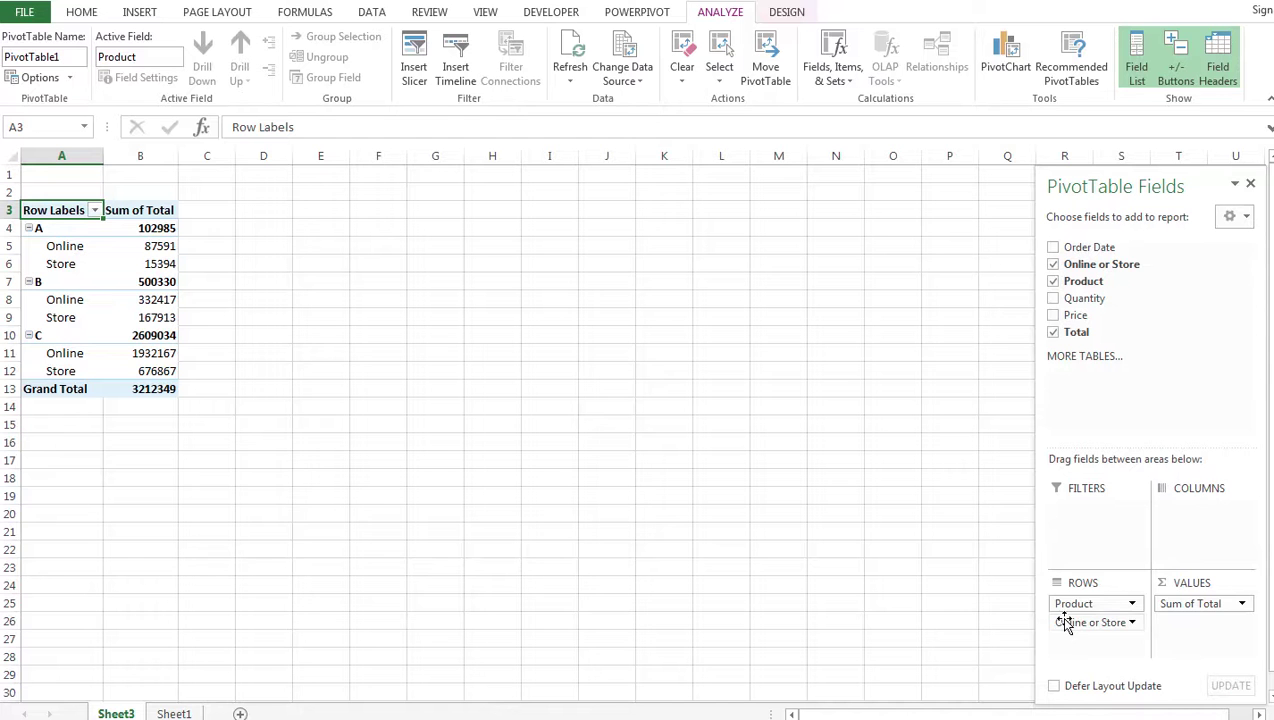
pyautogui.moveTo(1071, 632); pyautogui.dragTo(1197, 535)
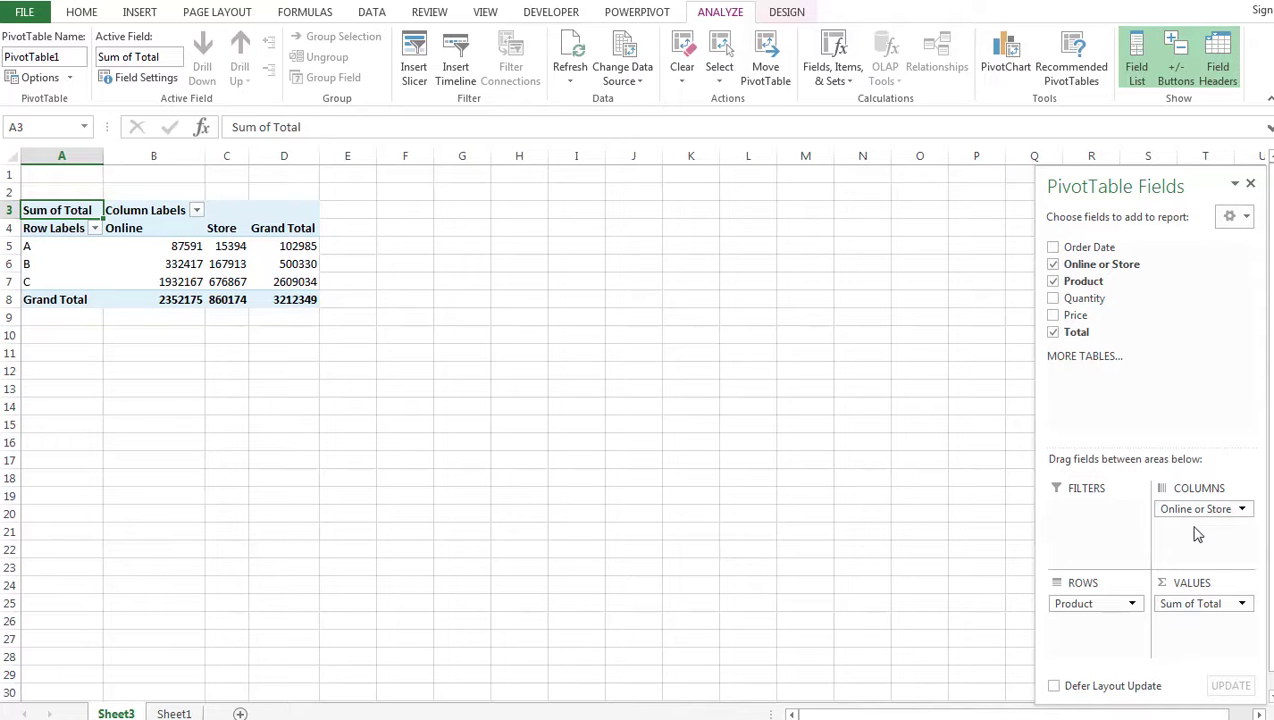
# Step: Insert a slicer for the Product field and place it beside the PivotTable around columns G to I
pyautogui.click(412, 70)
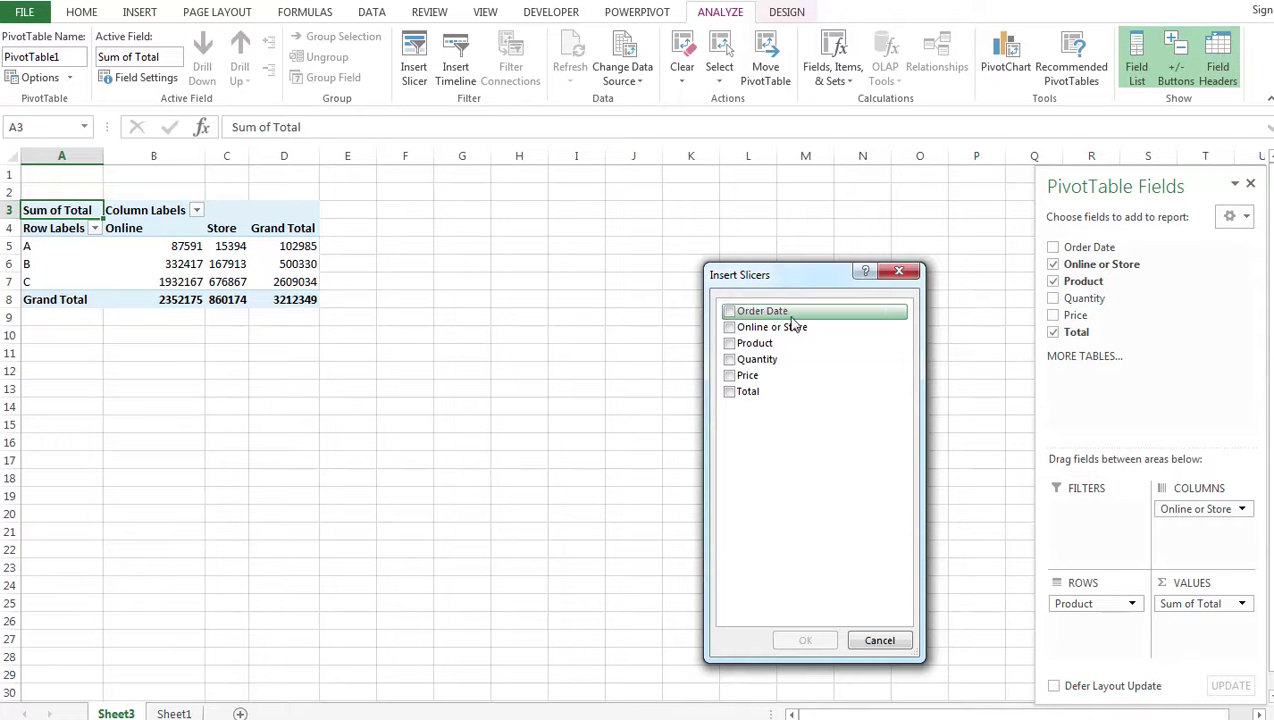
pyautogui.click(729, 344)
pyautogui.click(805, 640)
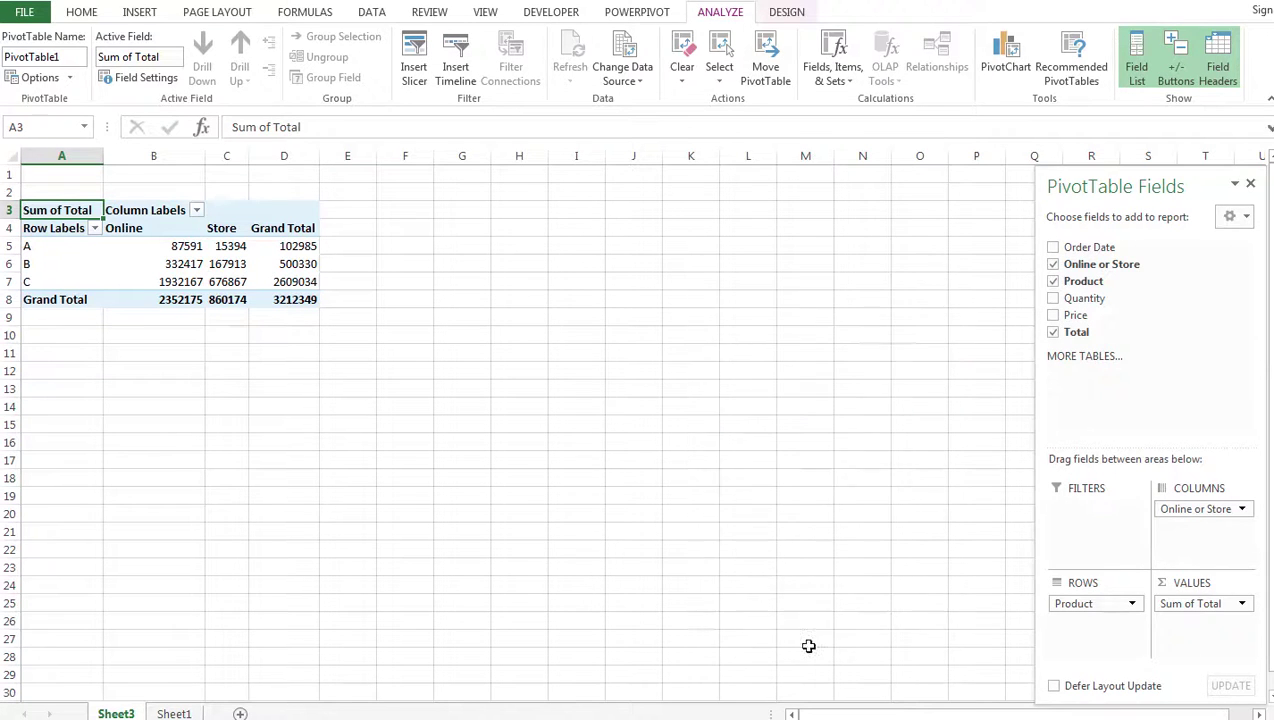
pyautogui.moveTo(664, 481); pyautogui.dragTo(531, 362)
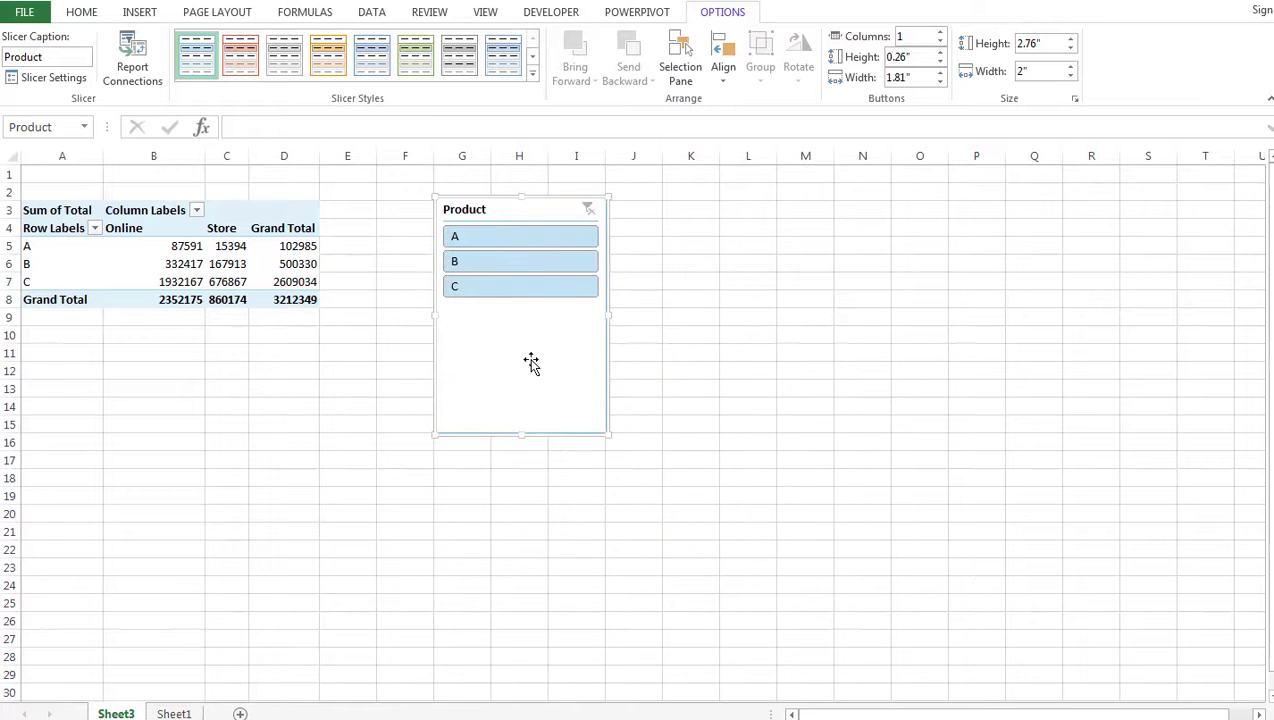
# Step: Filter the PivotTable with the Product slicer by A, B and C in turn, ending on product A
pyautogui.click(459, 240)
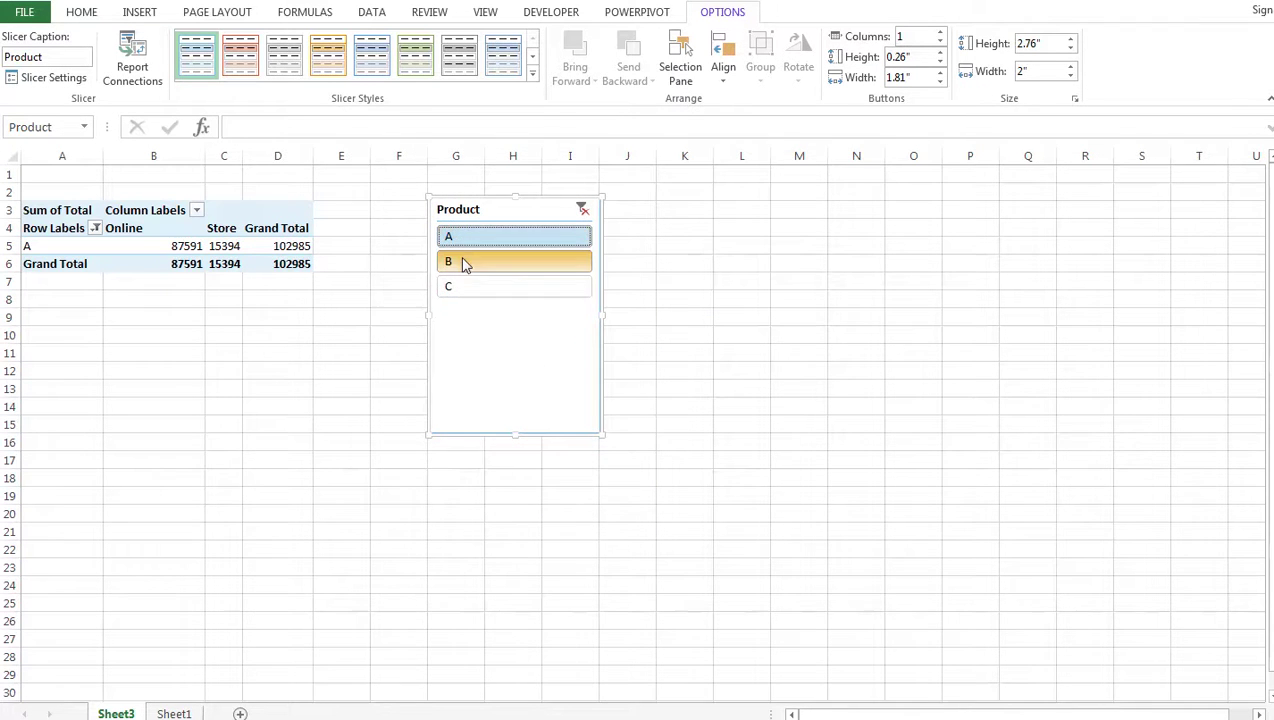
pyautogui.click(464, 263)
pyautogui.click(466, 288)
pyautogui.click(470, 264)
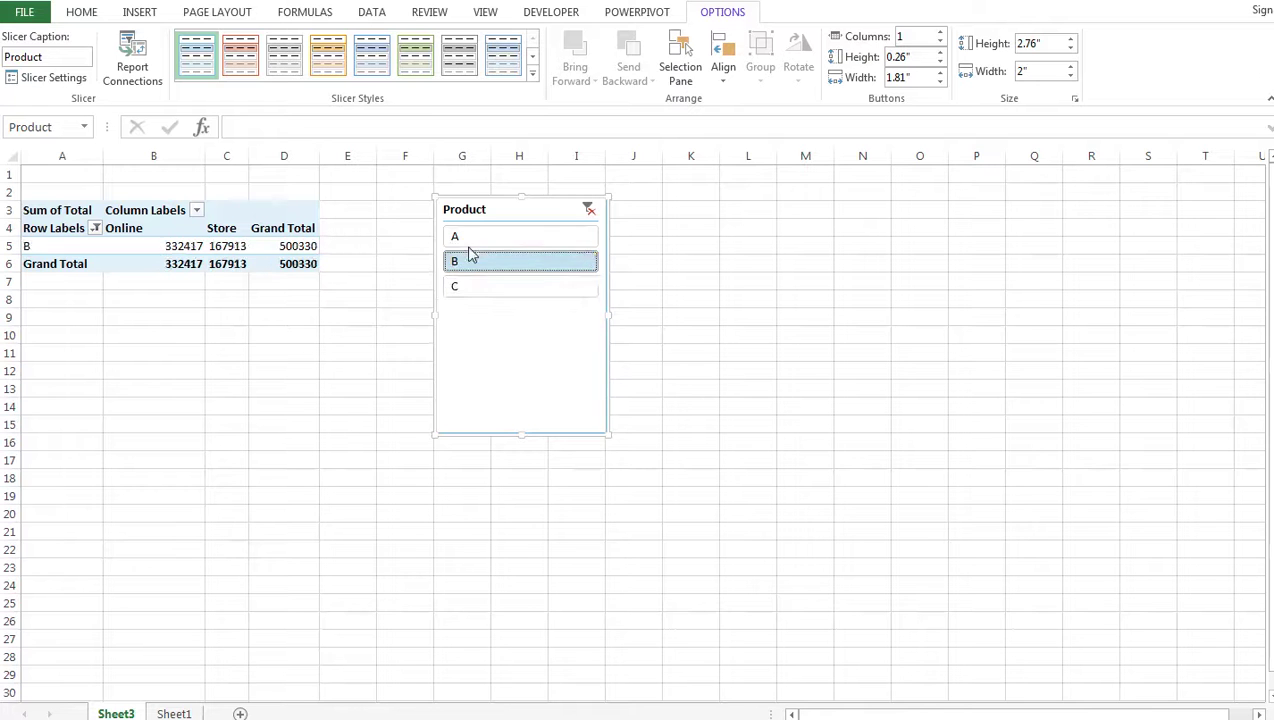
pyautogui.click(467, 238)
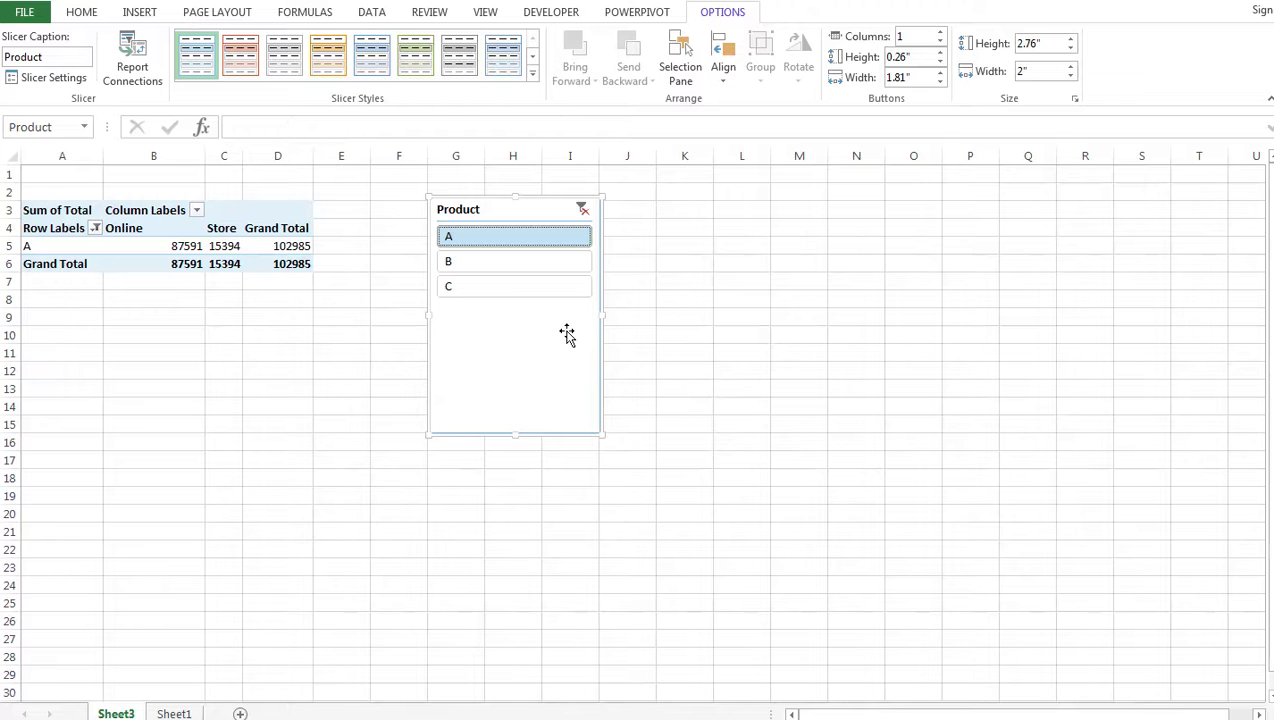
# Step: Insert an Order Date timeline for the PivotTable and place it beside the Product slicer
pyautogui.click(224, 246)
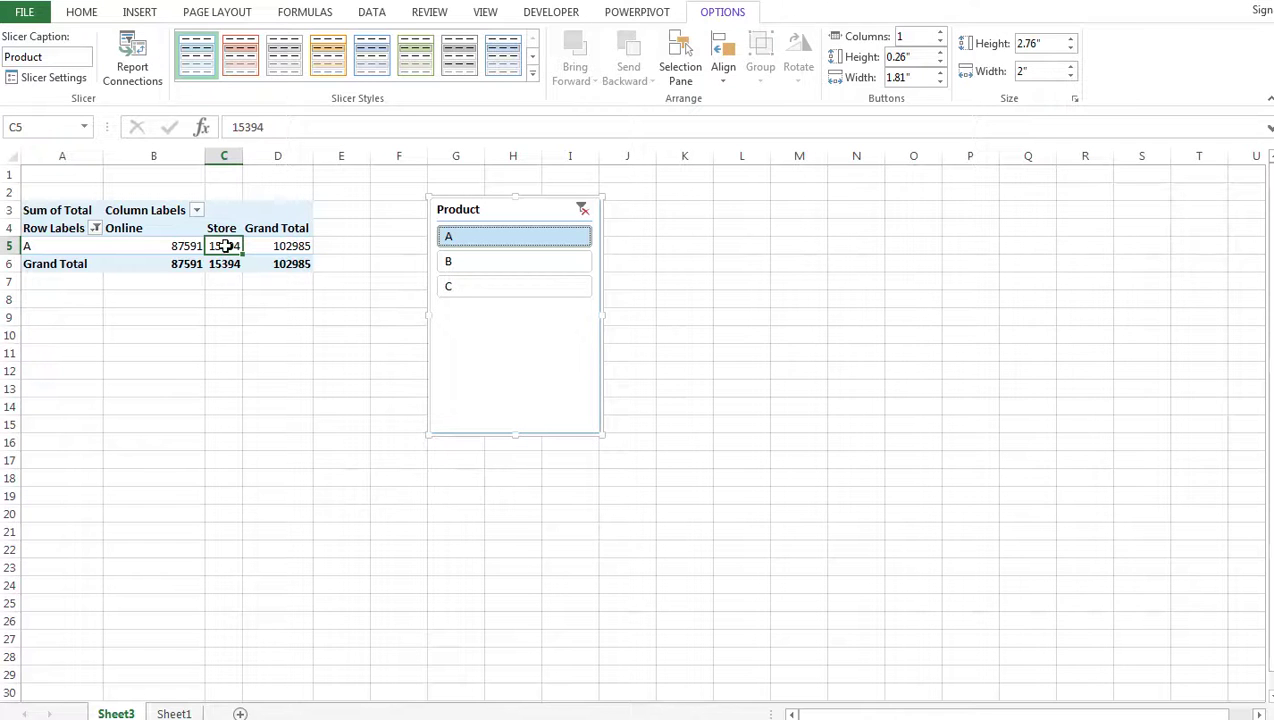
pyautogui.click(720, 12)
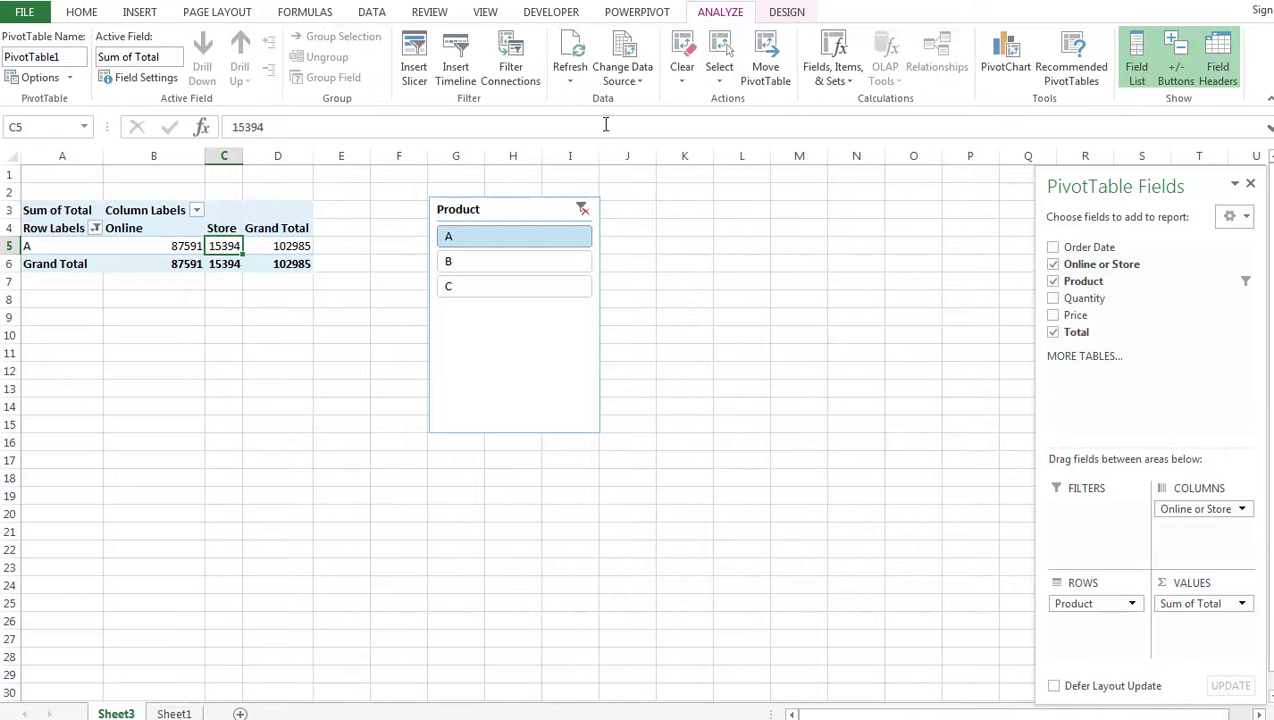
pyautogui.click(461, 66)
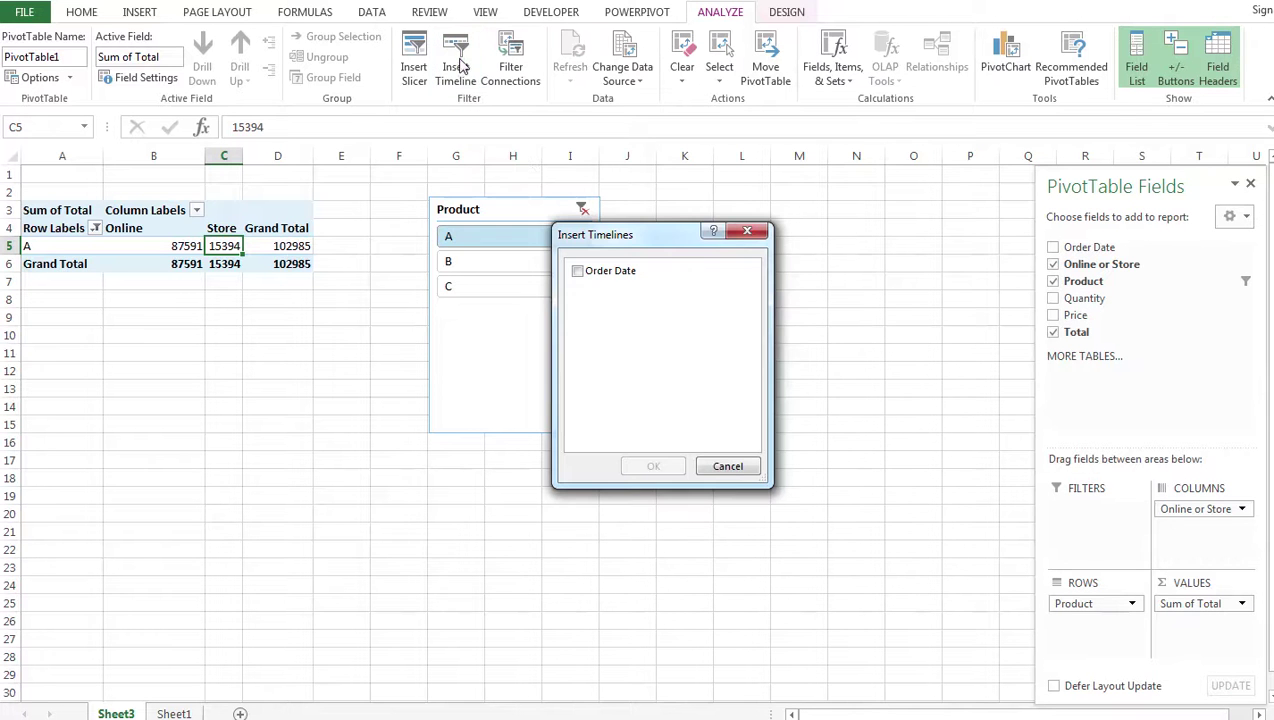
pyautogui.click(577, 276)
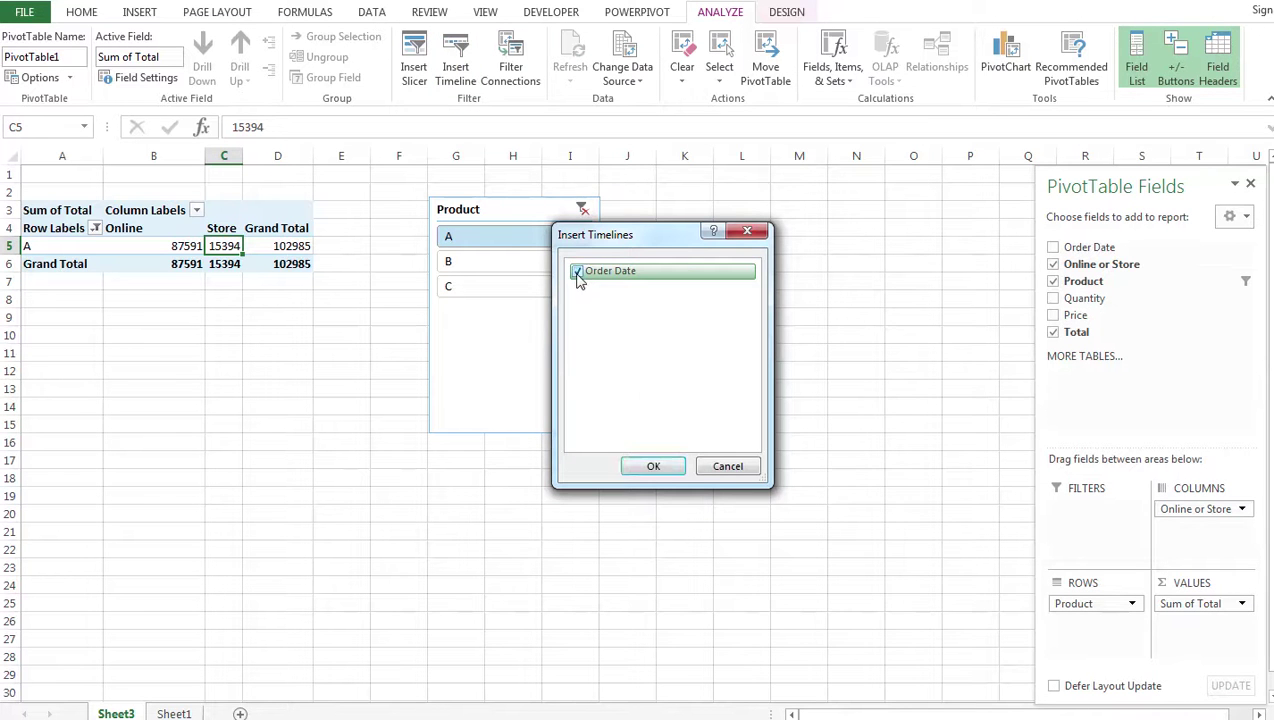
pyautogui.click(655, 466)
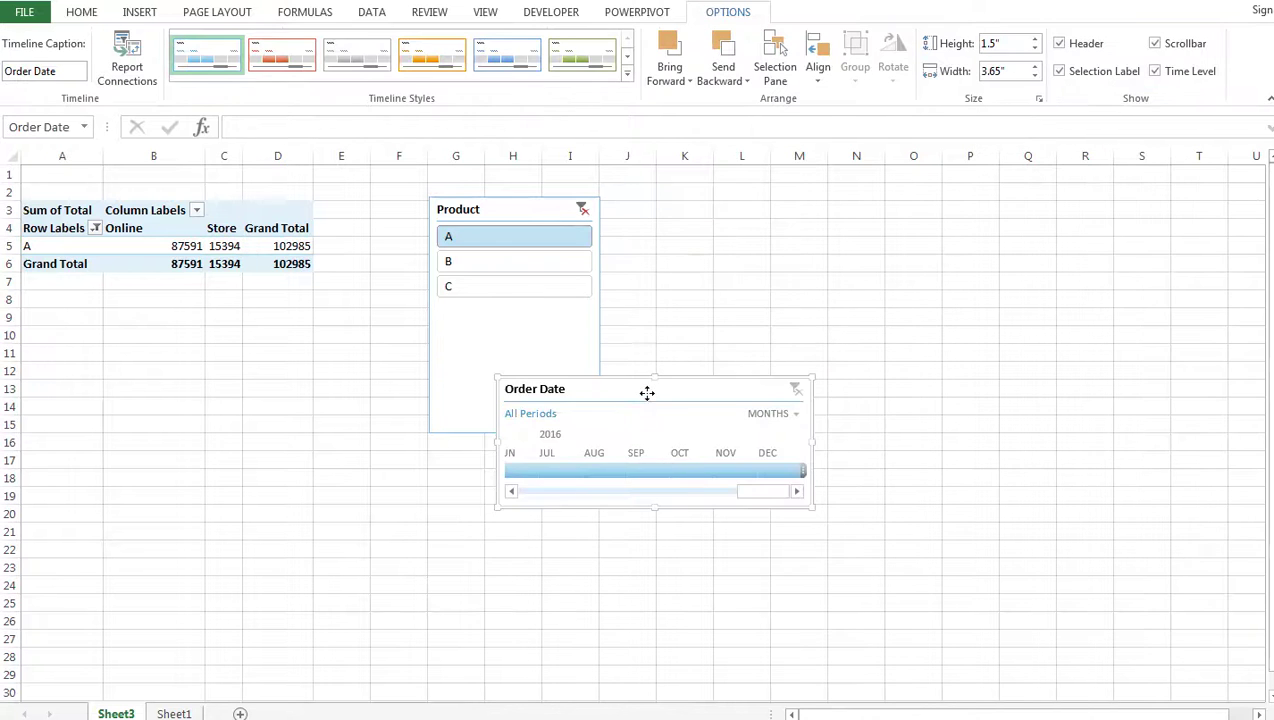
pyautogui.moveTo(647, 393); pyautogui.dragTo(796, 228)
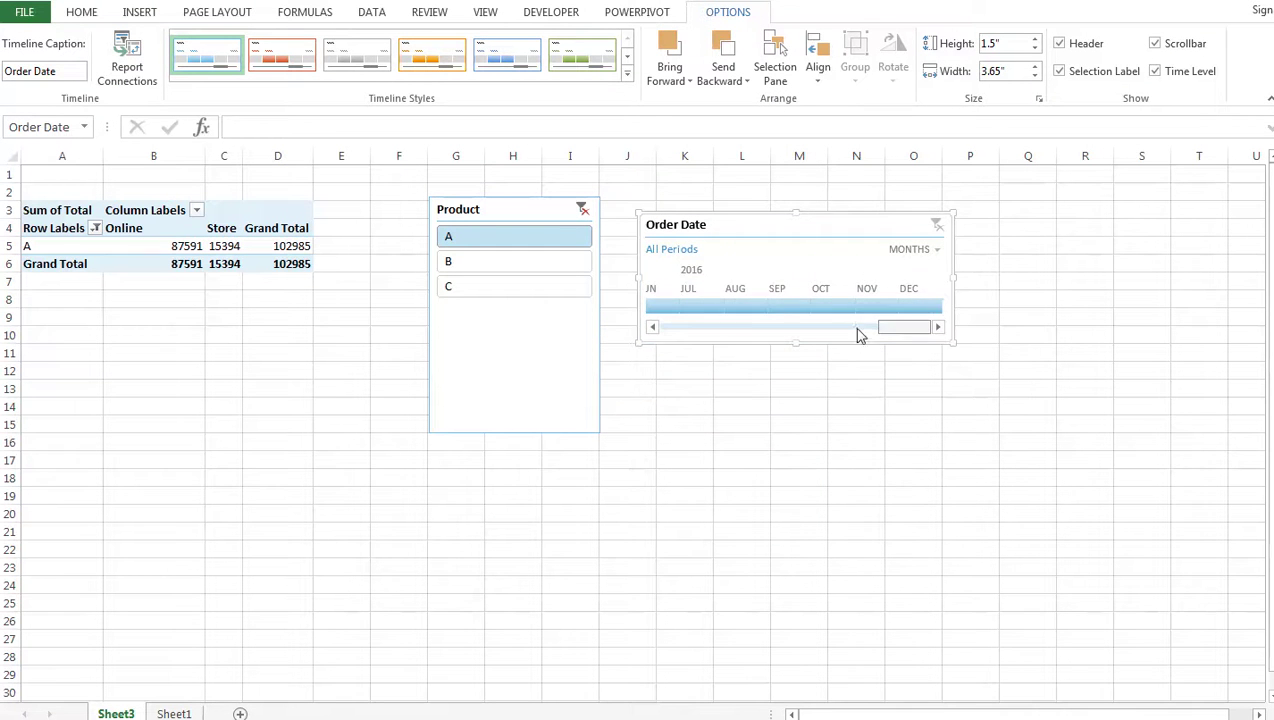
# Step: Filter the Order Date timeline to individual months of 2014, ending with the range January to April 2014
pyautogui.moveTo(858, 335); pyautogui.dragTo(651, 328)
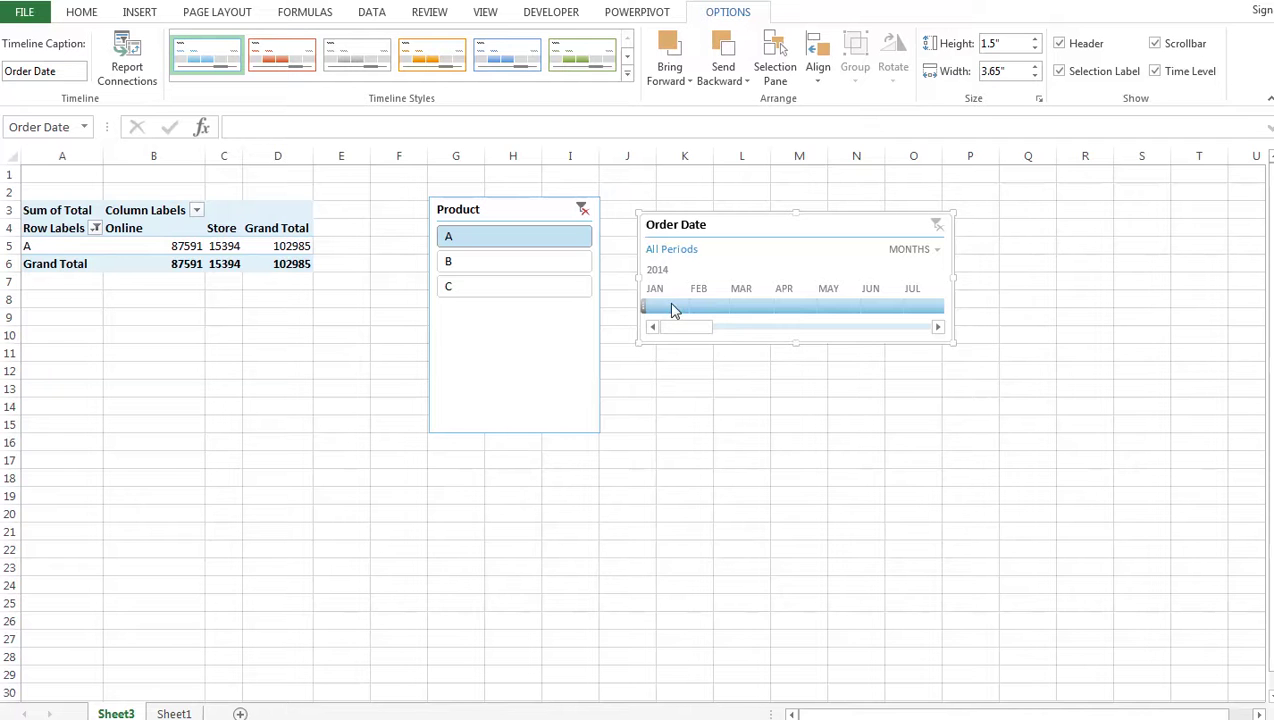
pyautogui.click(673, 310)
pyautogui.moveTo(673, 310); pyautogui.dragTo(779, 310)
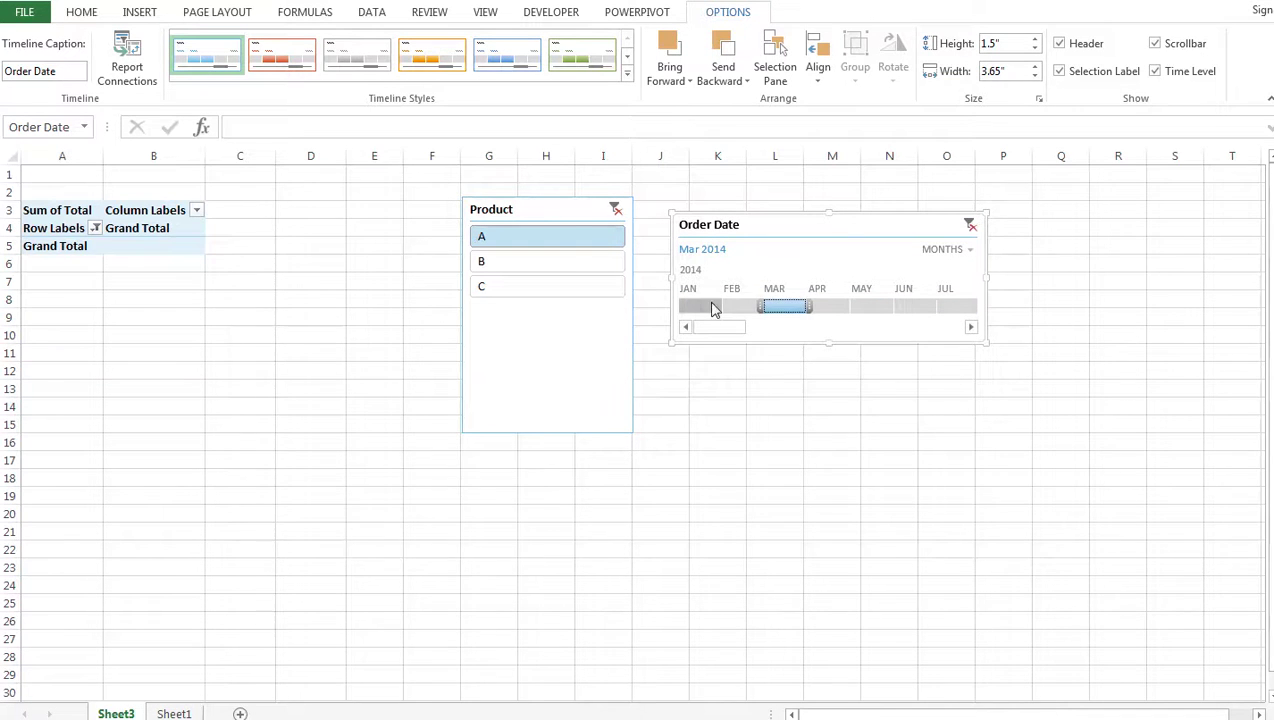
pyautogui.click(712, 305)
pyautogui.moveTo(694, 305); pyautogui.dragTo(818, 306)
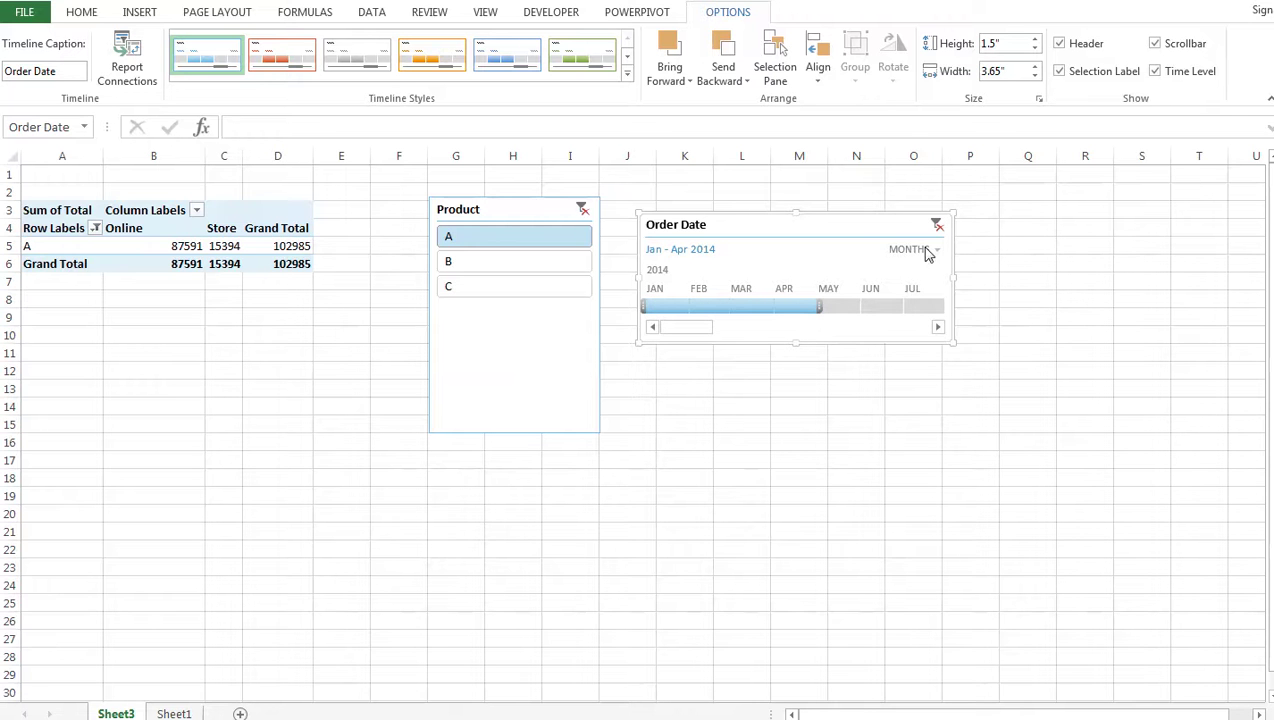
# Step: Switch the Order Date timeline to years and filter by 2015, 2016 and finally 2014
pyautogui.click(929, 252)
pyautogui.click(934, 274)
pyautogui.click(718, 306)
pyautogui.click(757, 308)
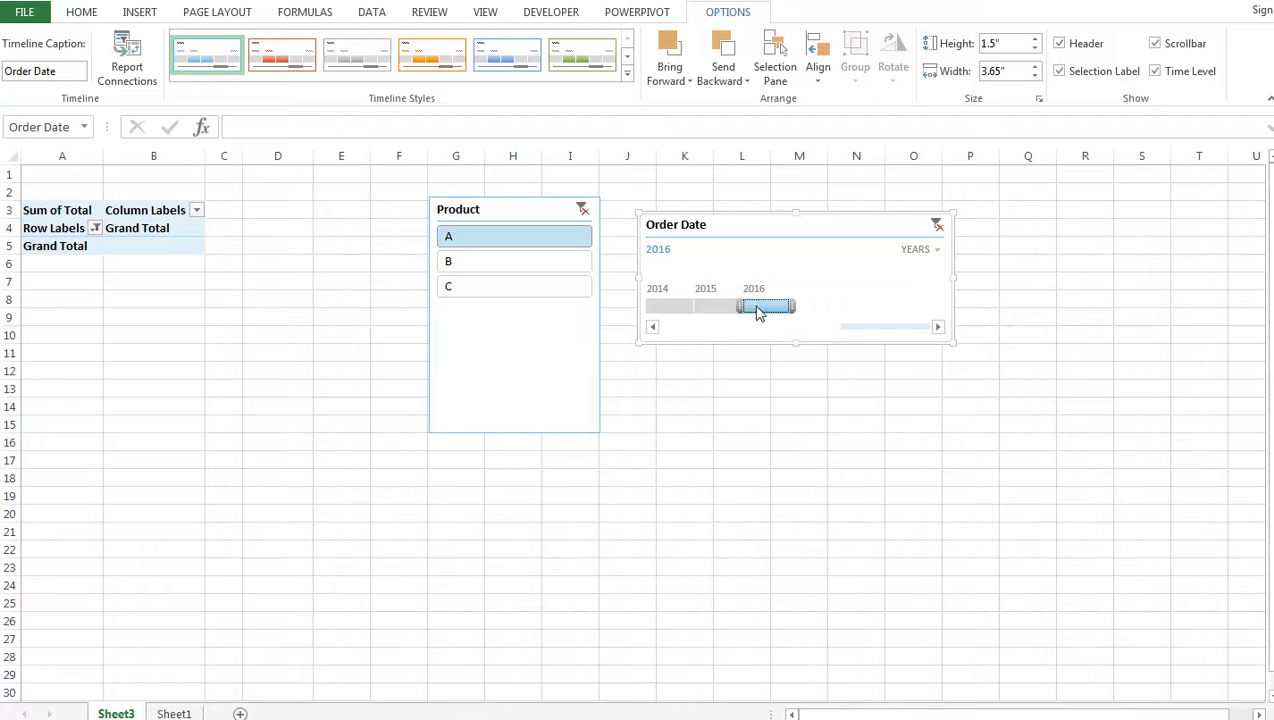
pyautogui.click(706, 307)
pyautogui.click(680, 307)
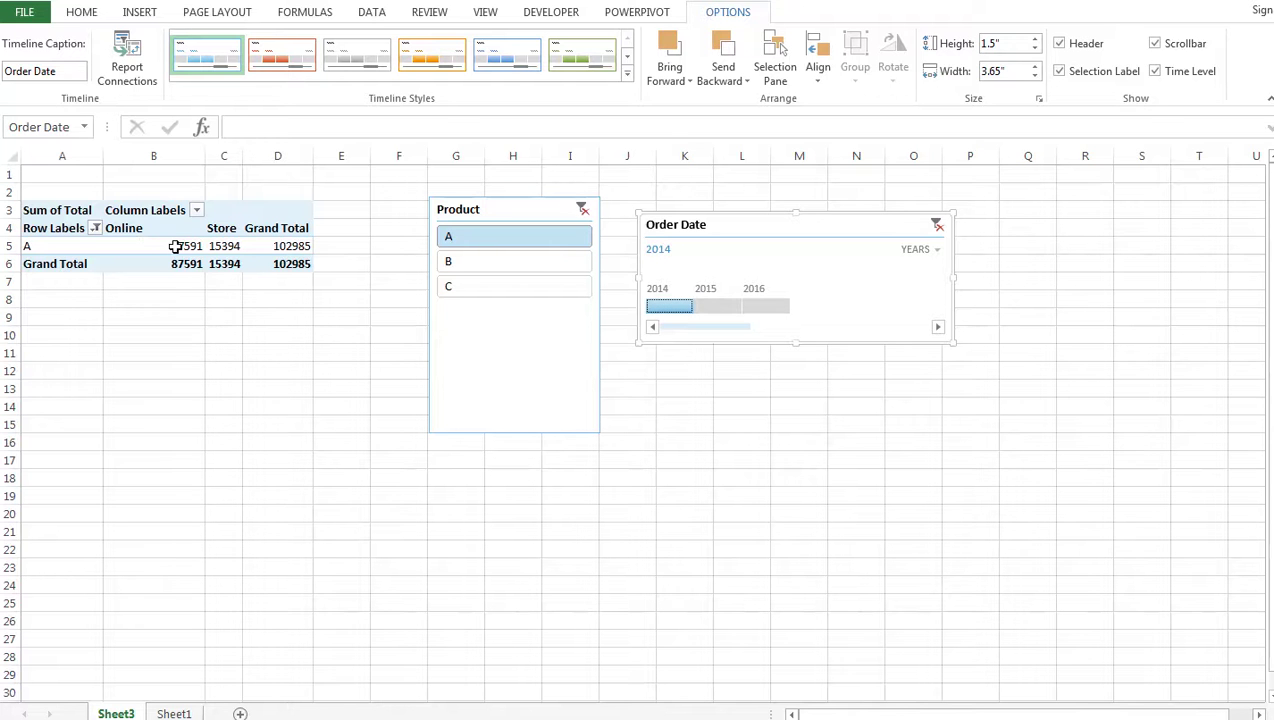
pyautogui.moveTo(154, 253)
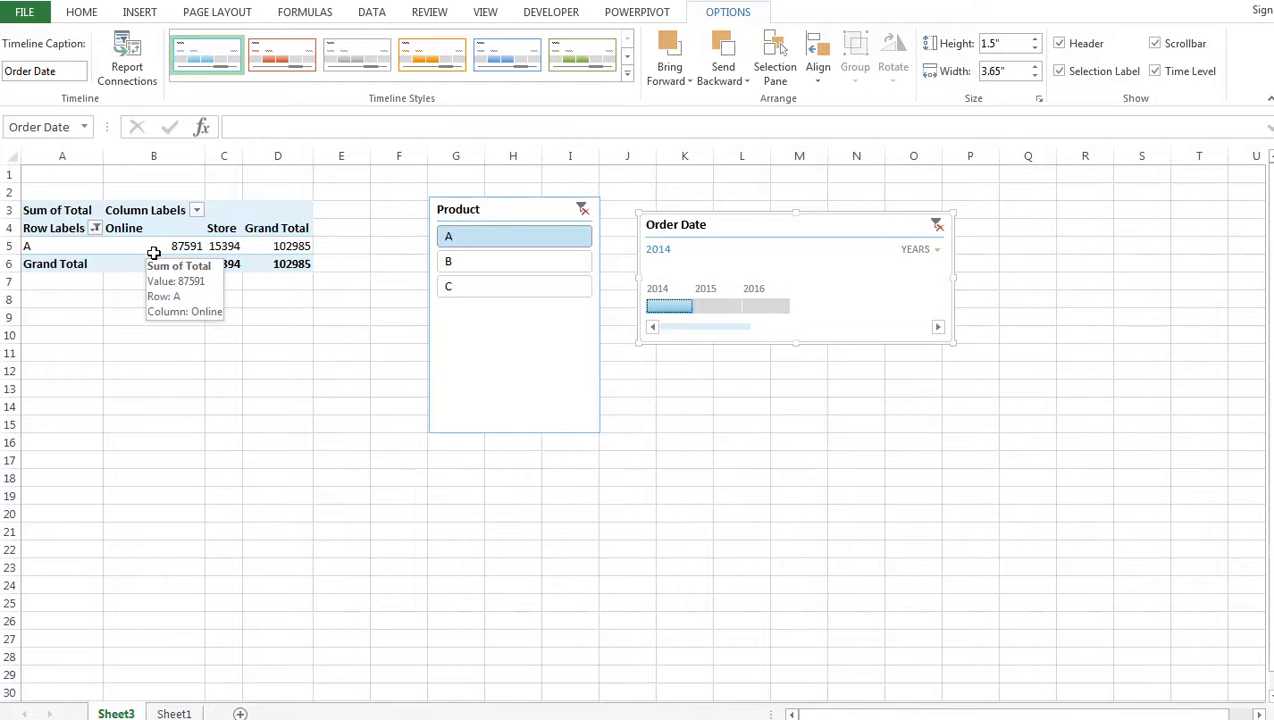
# Step: Clear the Product slicer and Order Date timeline filters, and move both objects farther from the PivotTable
pyautogui.click(582, 209)
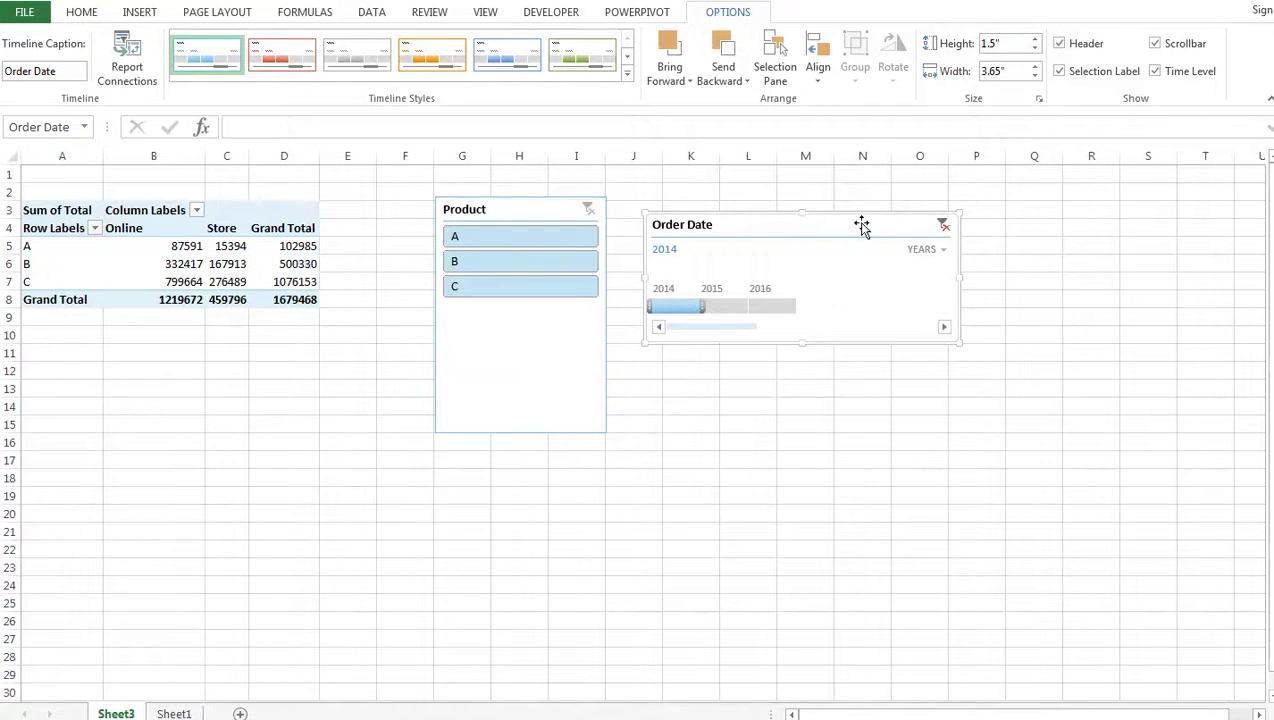
pyautogui.click(945, 224)
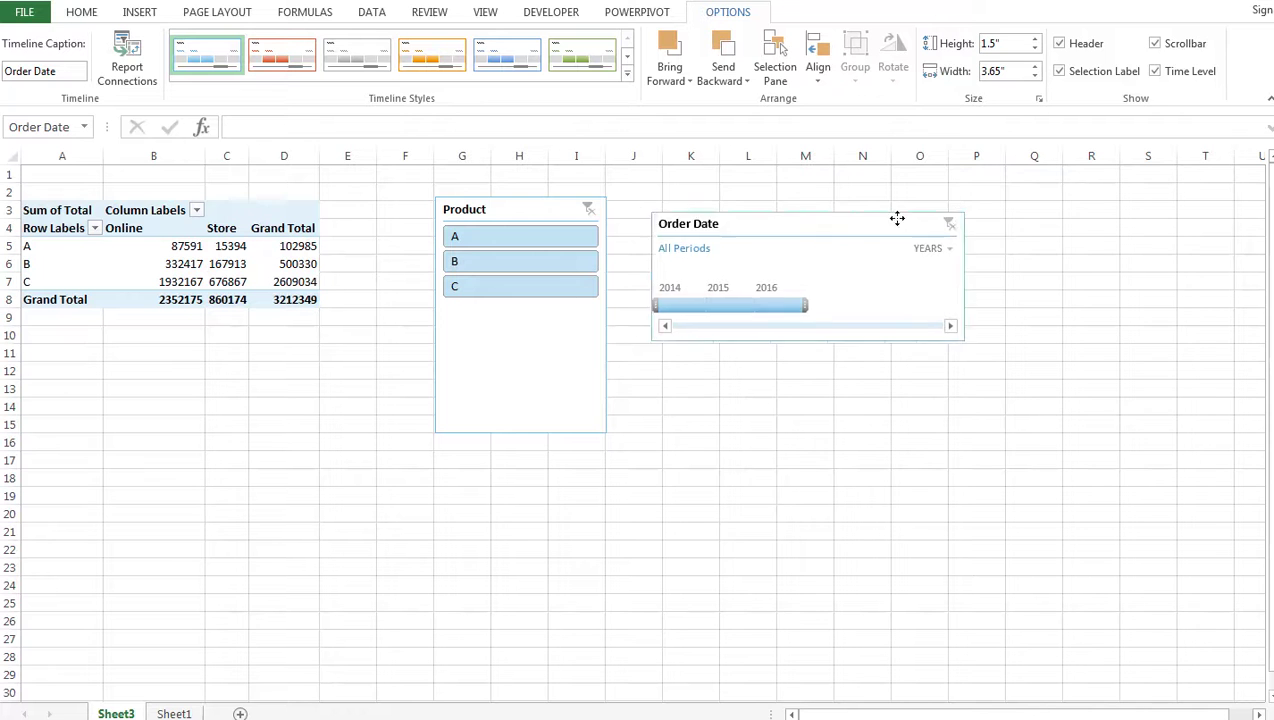
pyautogui.moveTo(897, 218); pyautogui.dragTo(981, 193)
pyautogui.moveTo(489, 210); pyautogui.dragTo(661, 191)
# Step: Add the Total field to the PivotTable values a second time and summarize that copy by Count
pyautogui.click(381, 245)
pyautogui.click(213, 257)
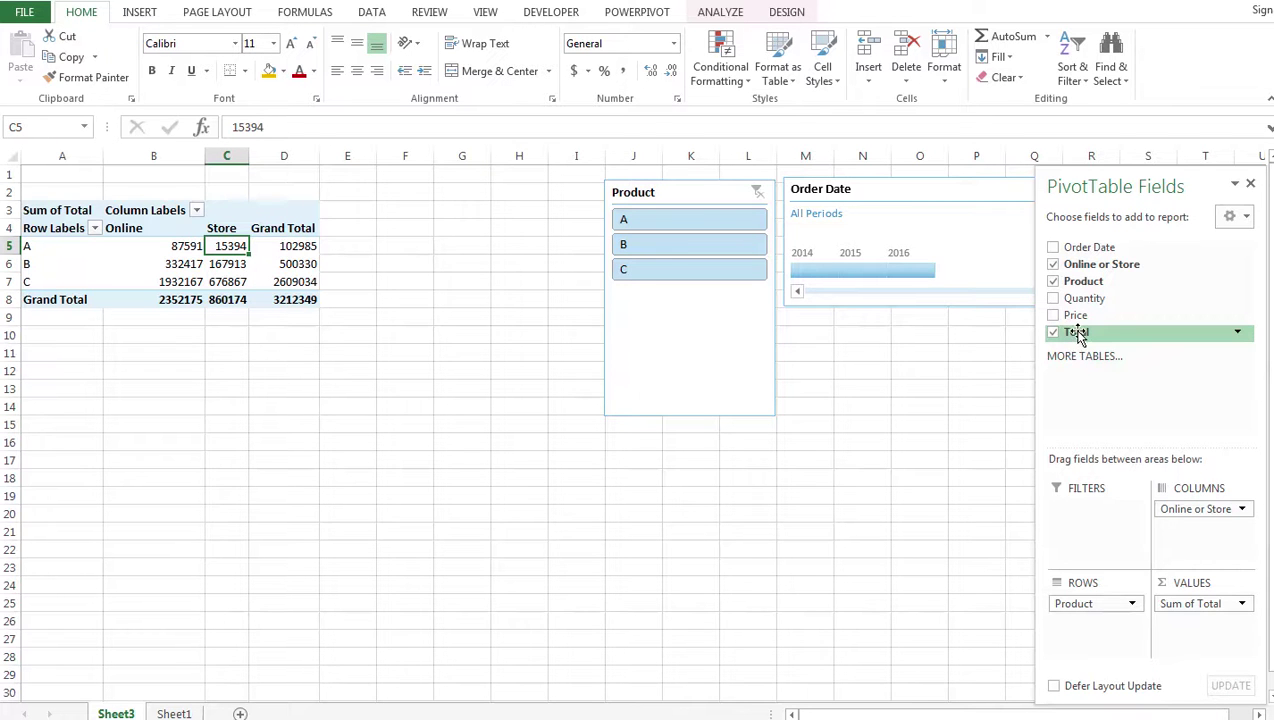
pyautogui.moveTo(1079, 338); pyautogui.dragTo(1199, 624)
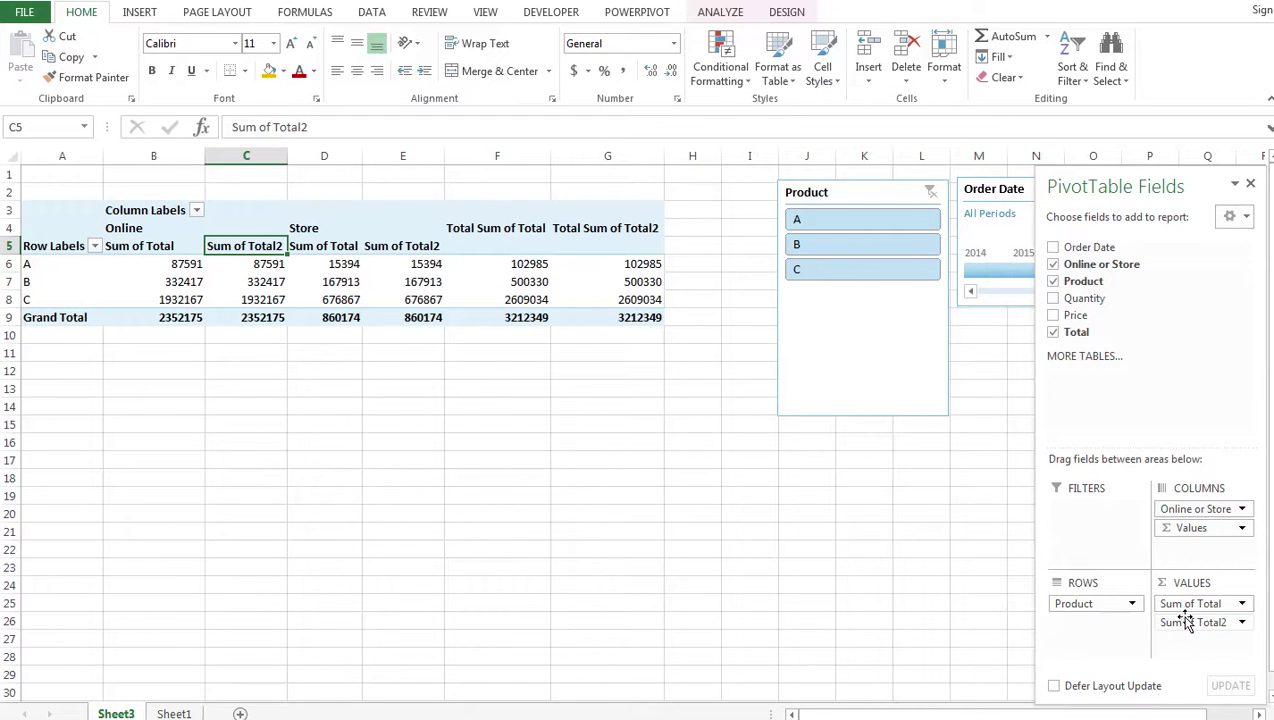
pyautogui.rightClick(258, 270)
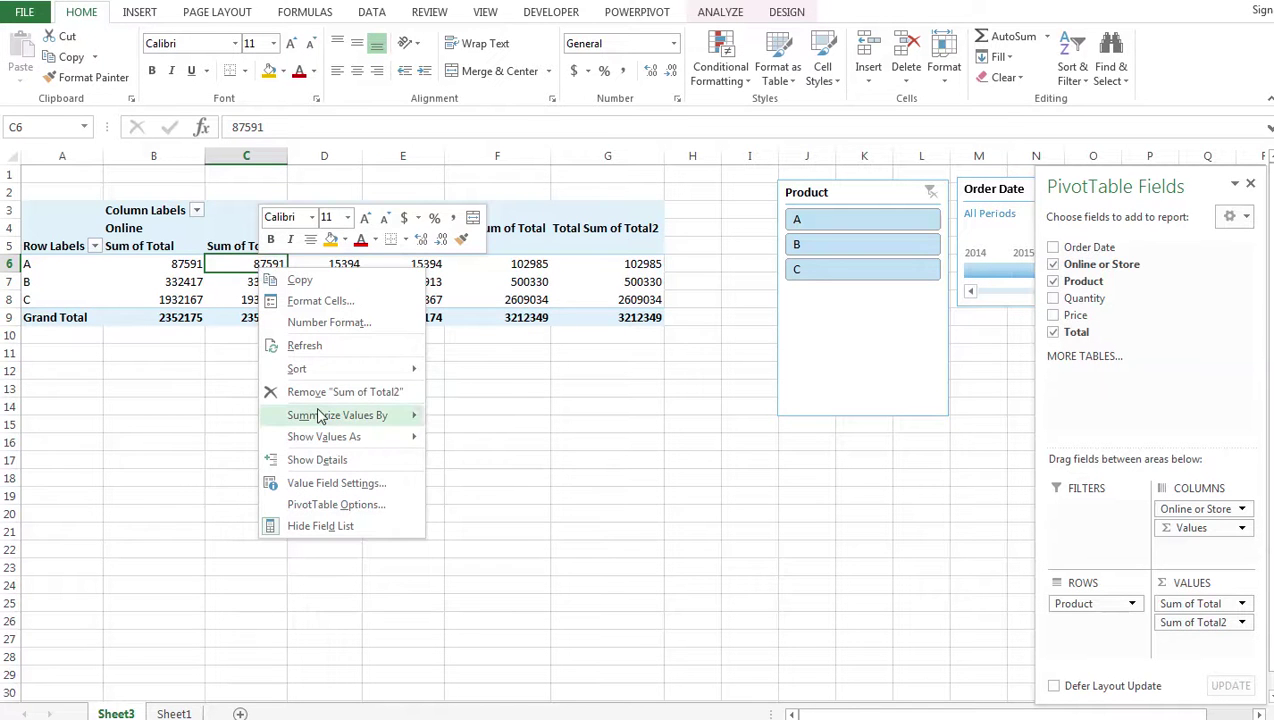
pyautogui.moveTo(318, 415)
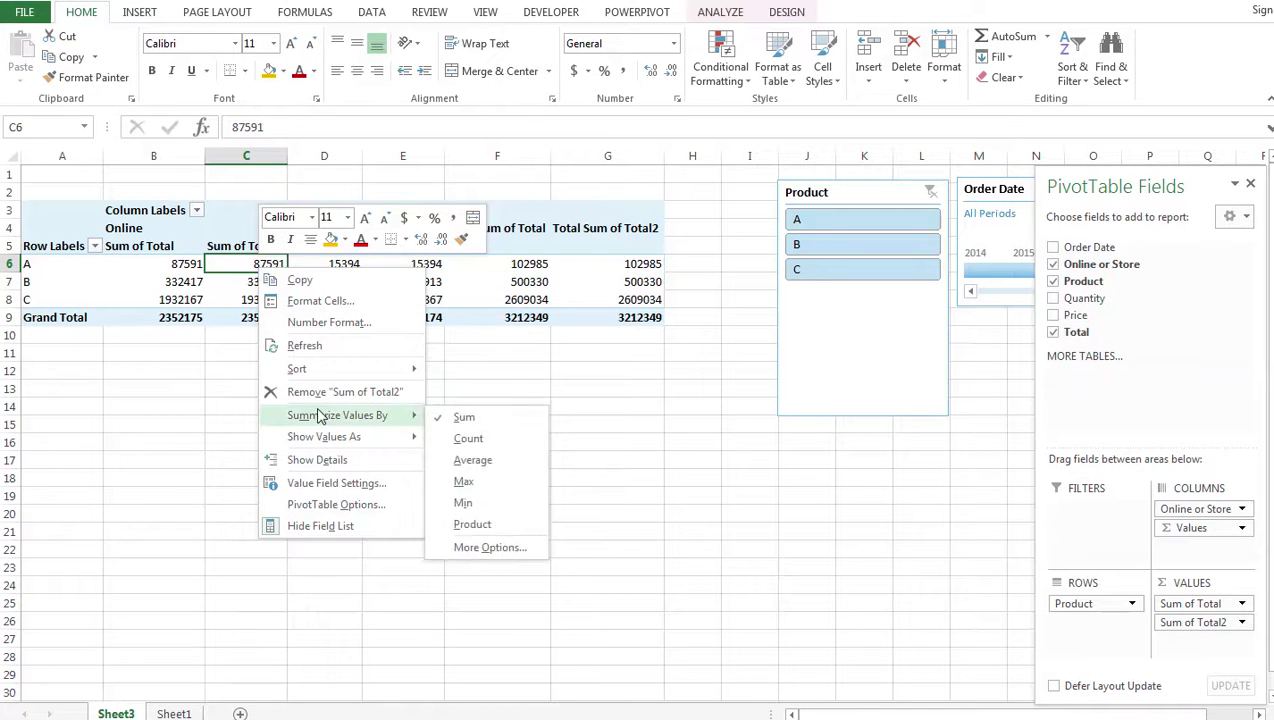
pyautogui.click(468, 439)
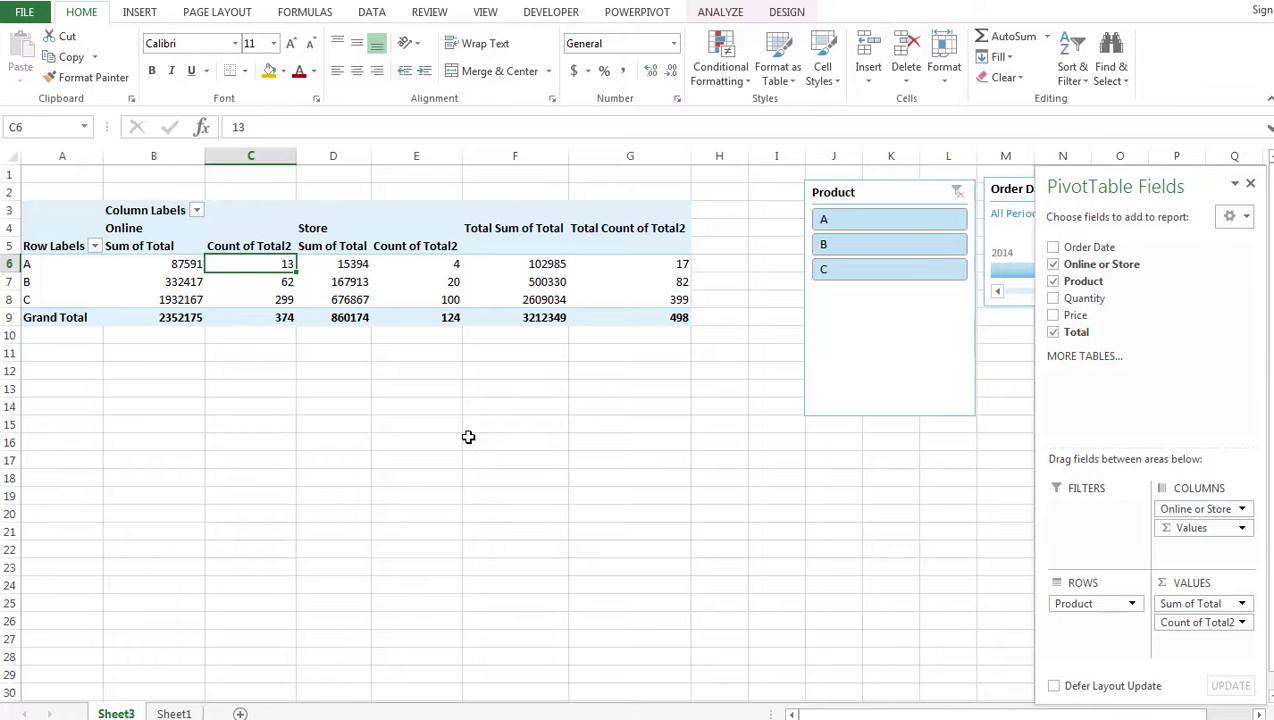
# Step: Remove the Sum of Total field from the PivotTable values and select the Online counts for products A to C
pyautogui.moveTo(1190, 603); pyautogui.dragTo(871, 612)
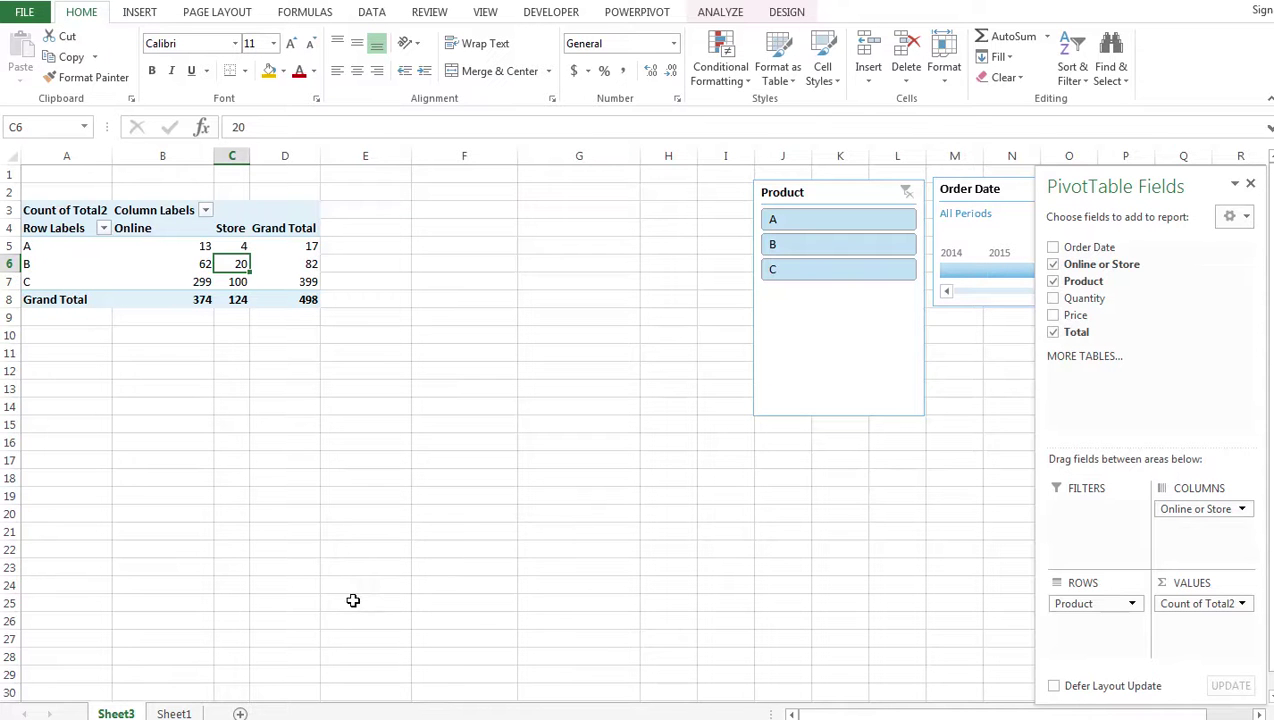
pyautogui.moveTo(182, 245); pyautogui.dragTo(202, 291)
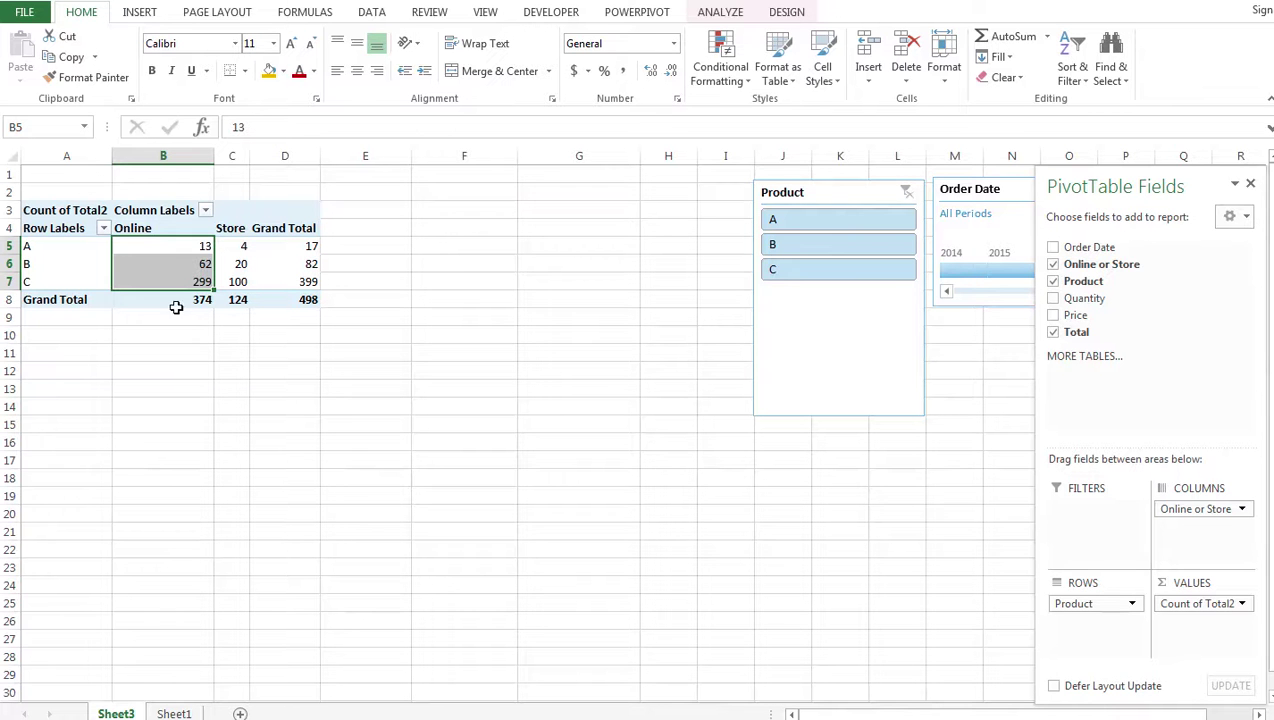
# Step: Insert a Clustered Column PivotChart based on the PivotTable and place it below the table
pyautogui.click(243, 261)
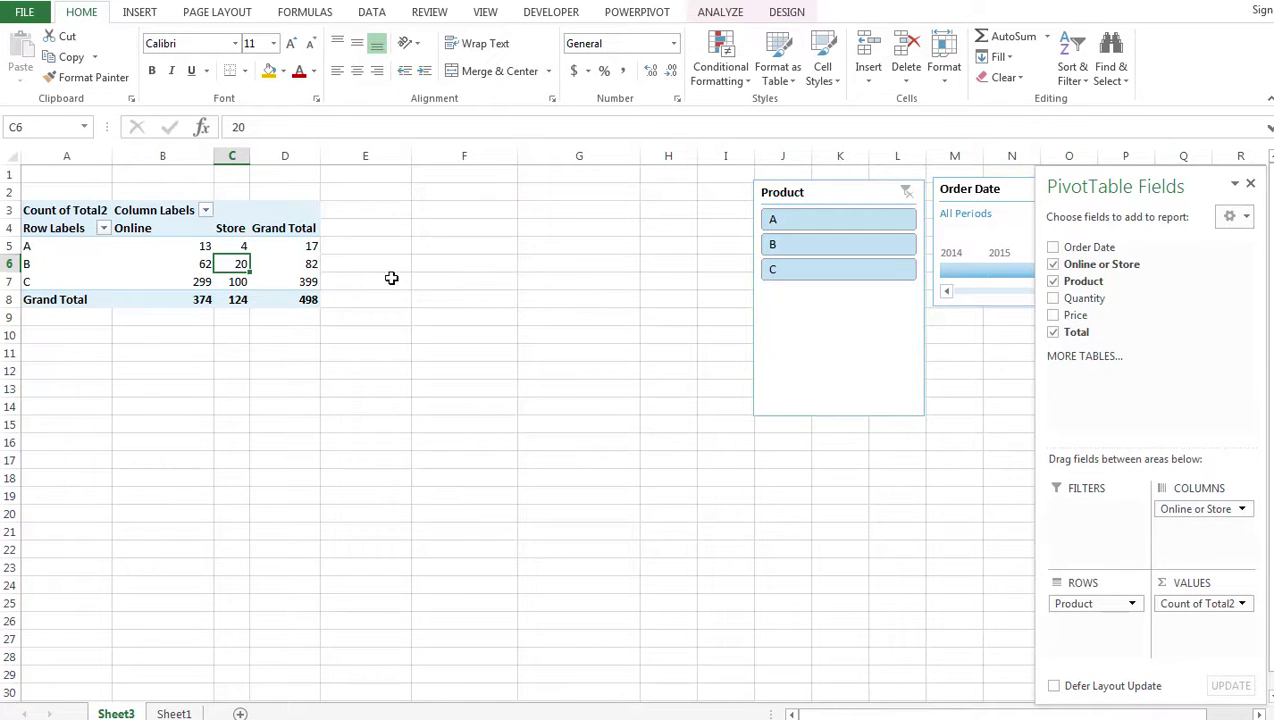
pyautogui.click(718, 14)
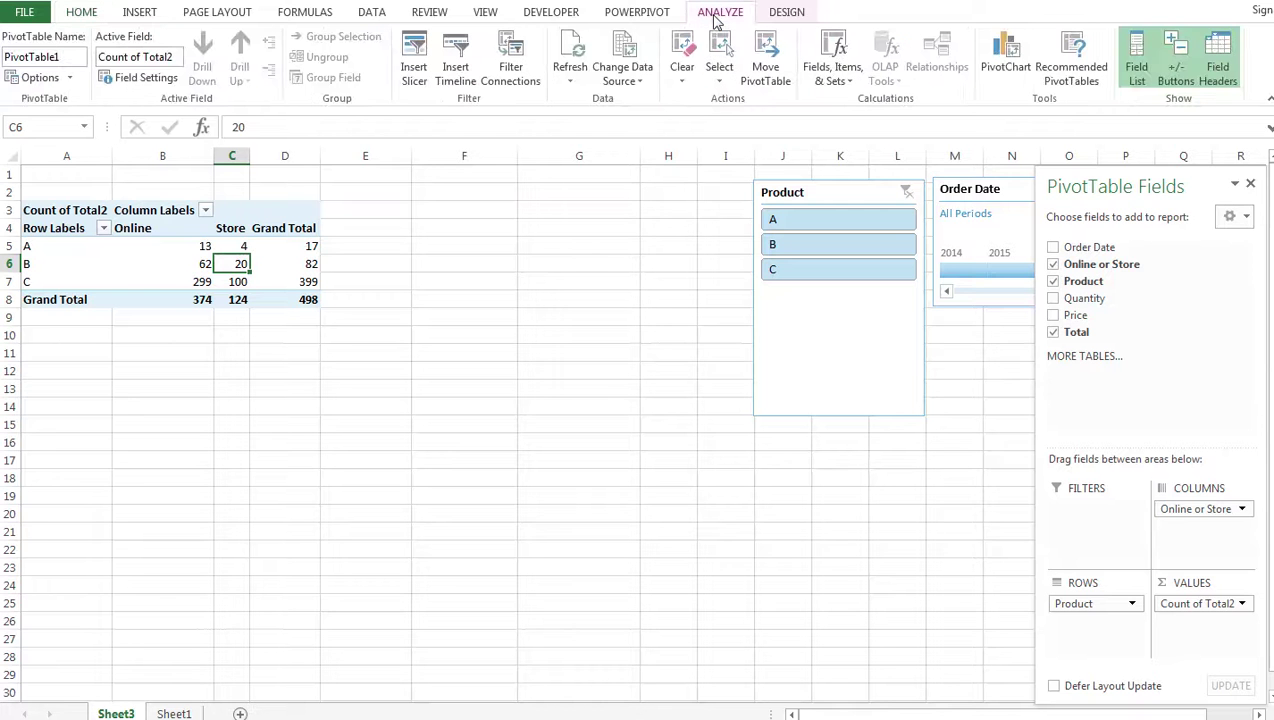
pyautogui.click(1020, 60)
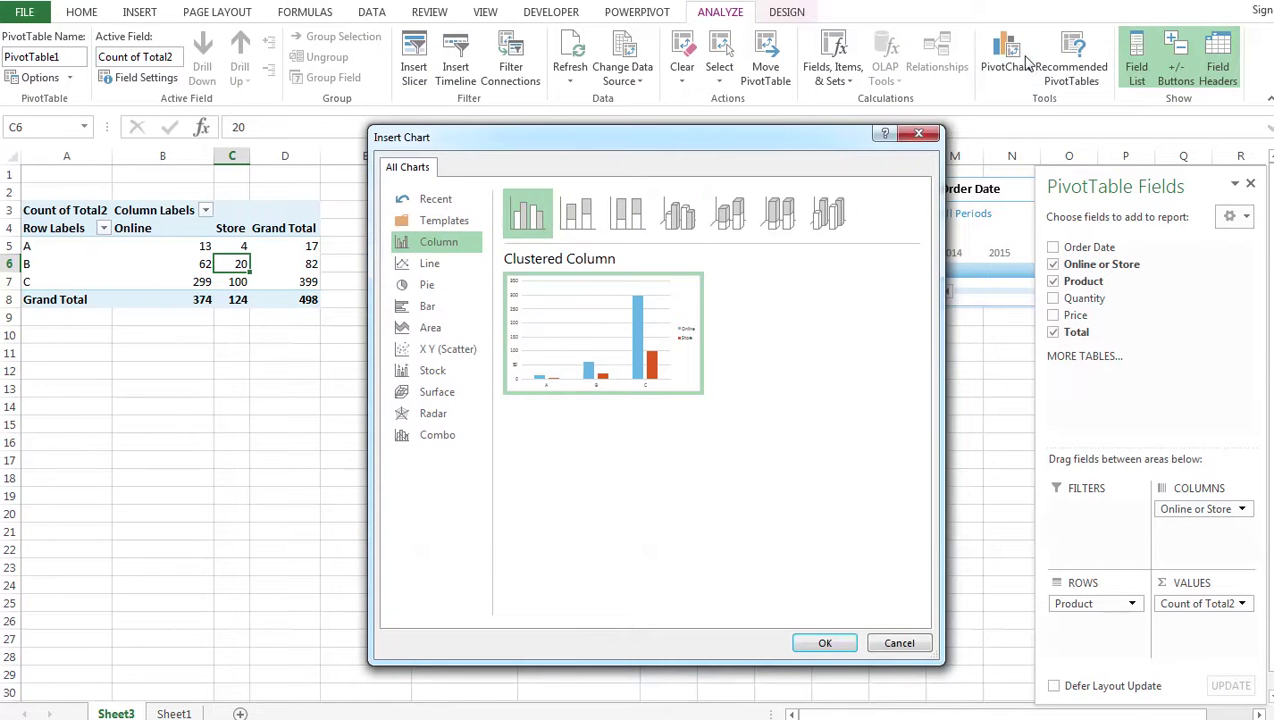
pyautogui.moveTo(618, 356)
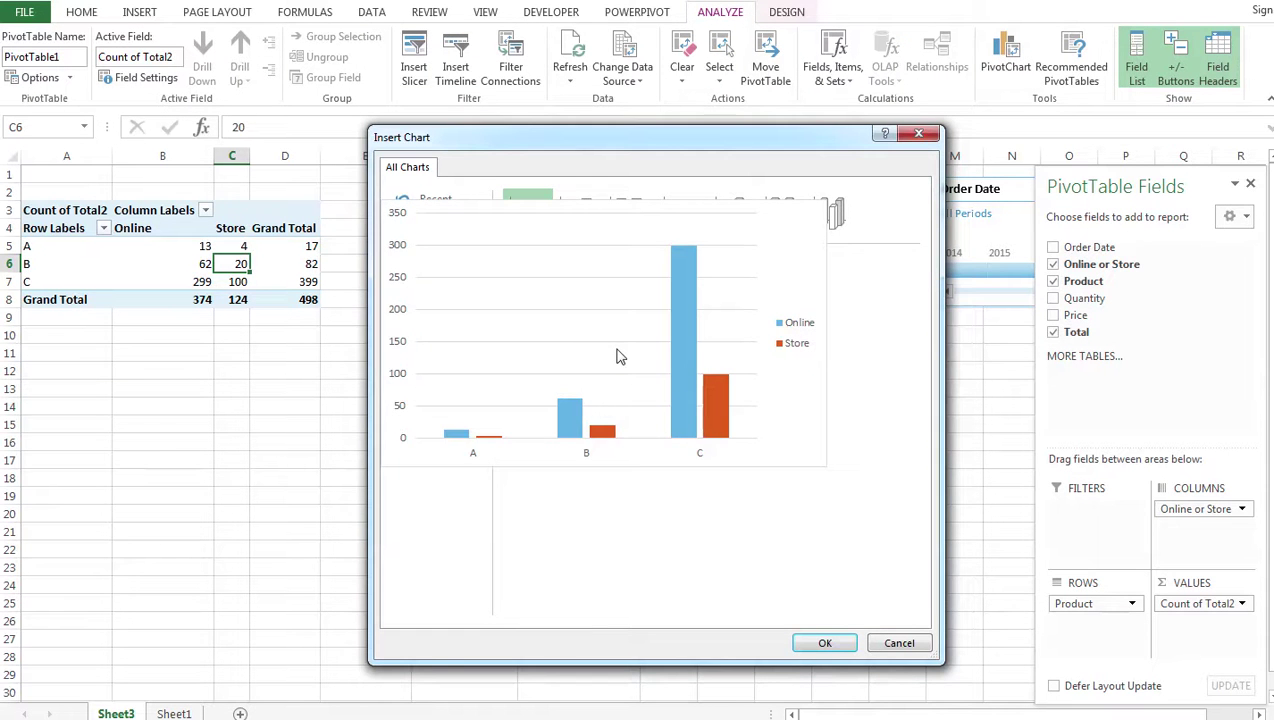
pyautogui.click(825, 643)
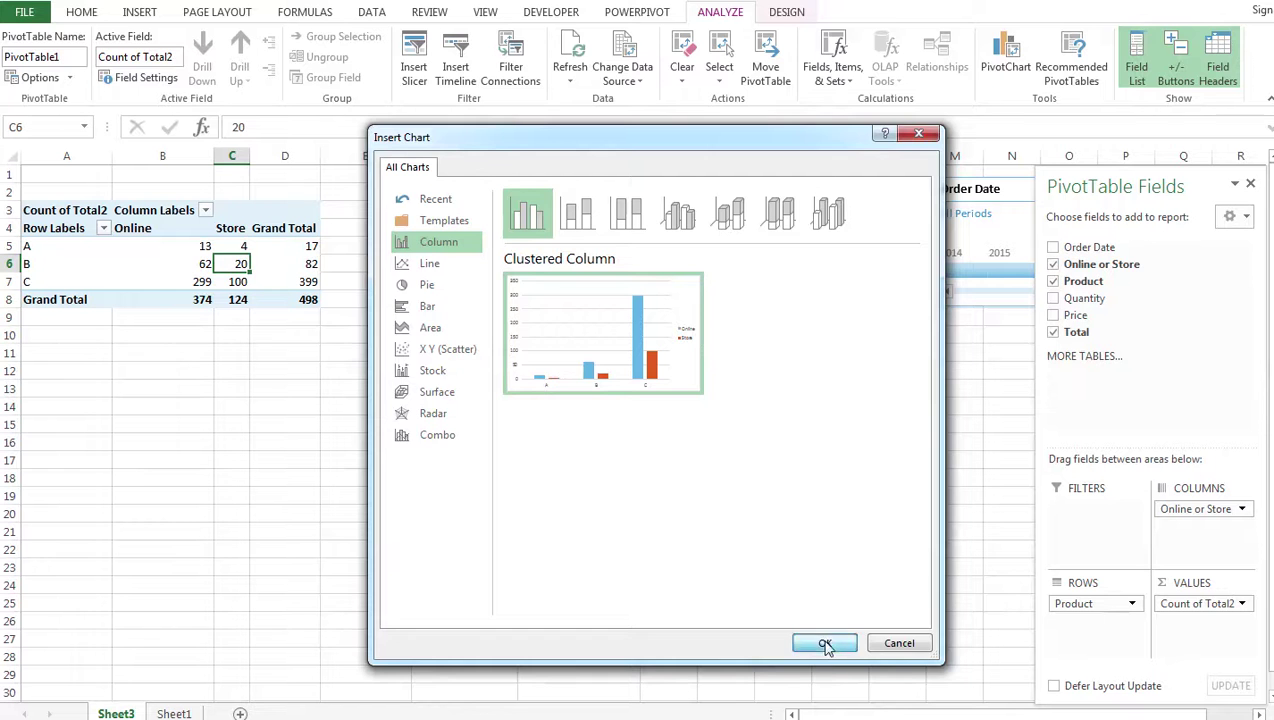
pyautogui.moveTo(789, 551); pyautogui.dragTo(520, 602)
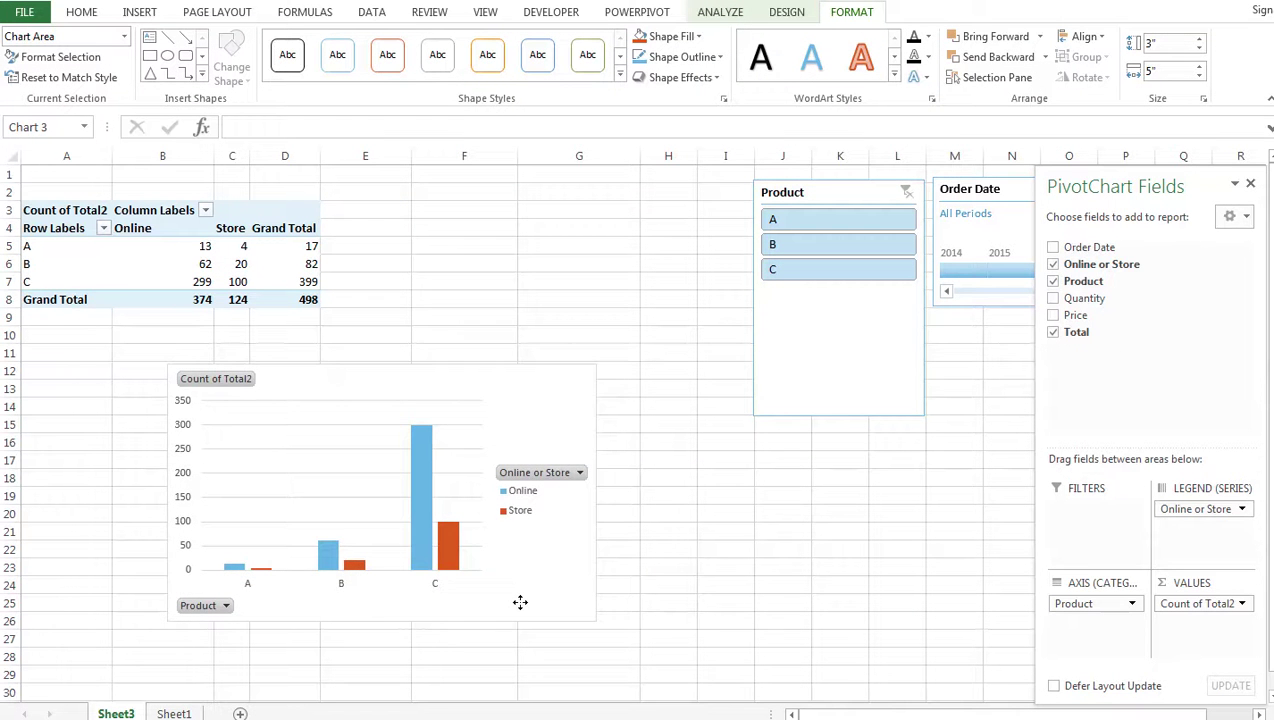
# Step: Move the Product slicer beside the PivotTable and filter by product B, C, A and B in turn
pyautogui.click(828, 194)
pyautogui.moveTo(828, 194); pyautogui.dragTo(418, 197)
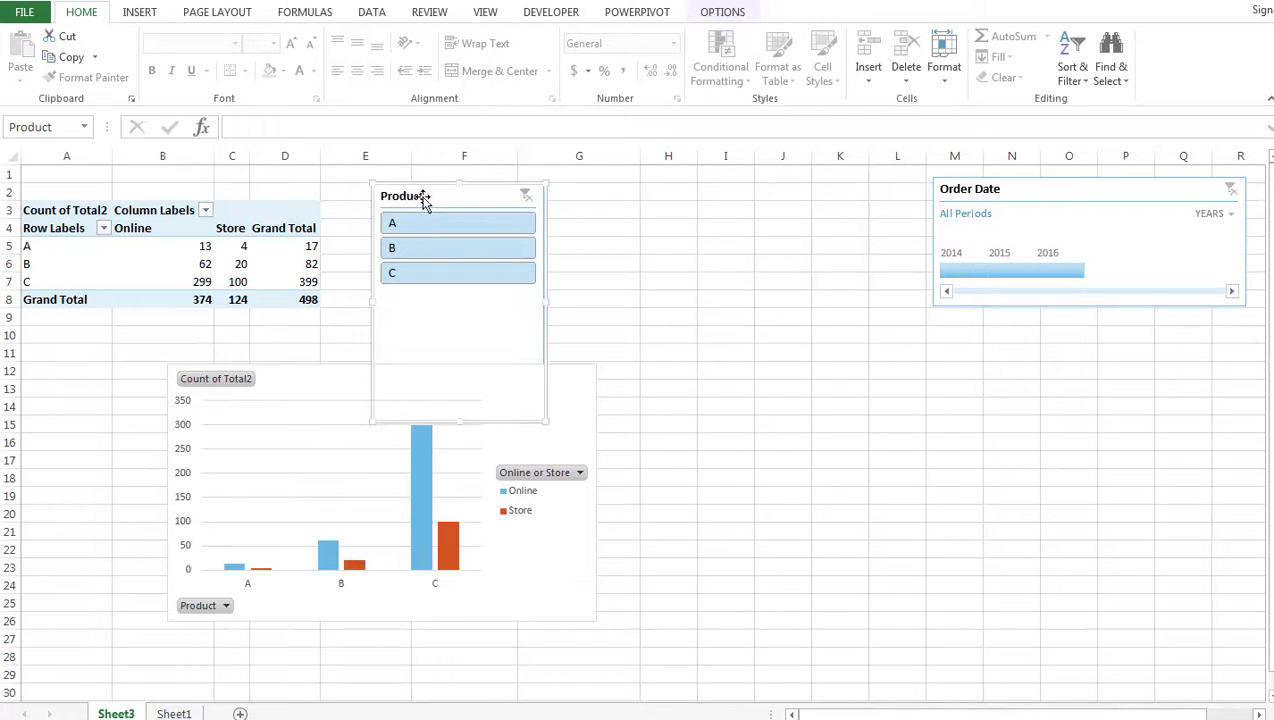
pyautogui.click(418, 250)
pyautogui.click(418, 275)
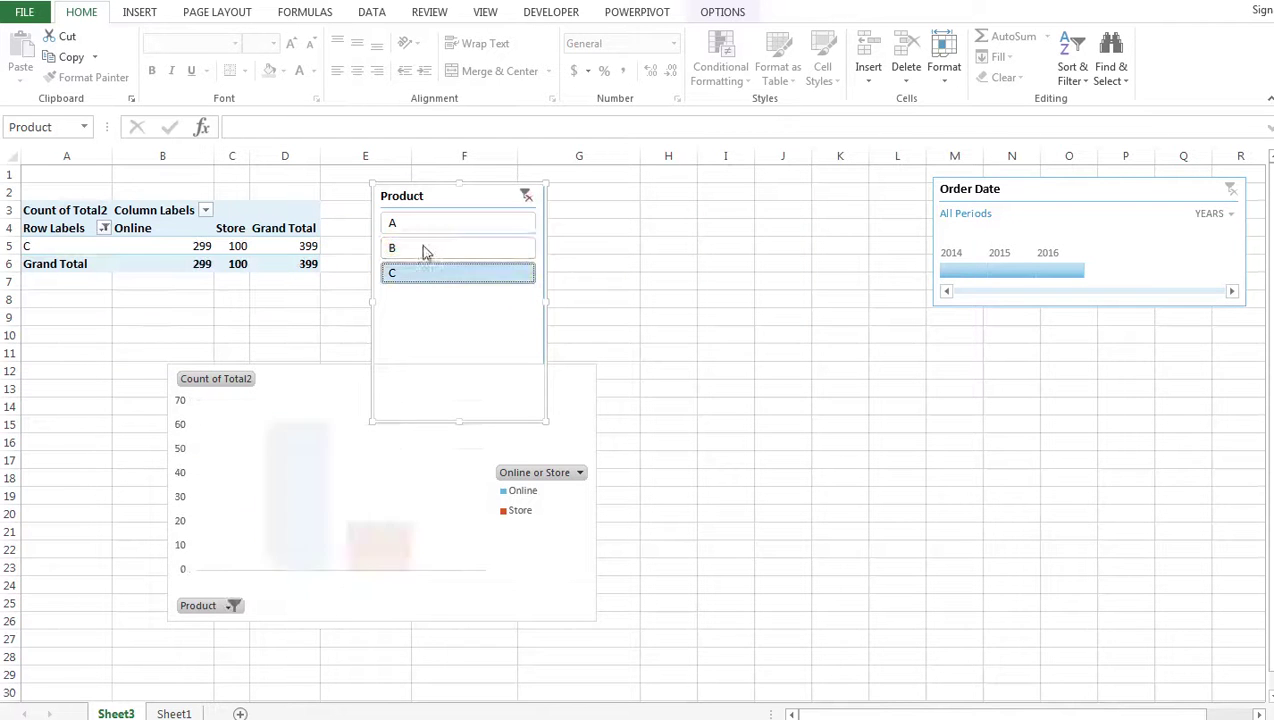
pyautogui.click(424, 230)
pyautogui.click(424, 249)
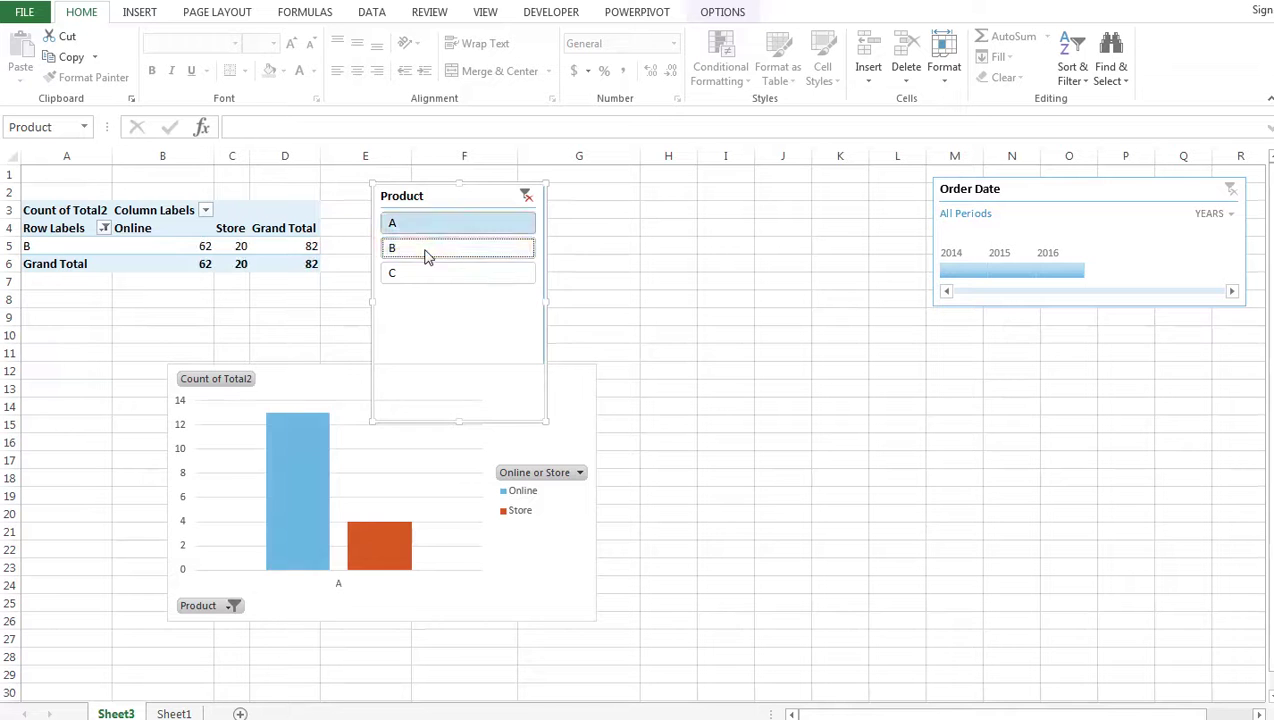
# Step: Filter the Product slicer to both C and A, and shorten the slicer so it no longer overlaps the PivotChart
pyautogui.click(424, 275)
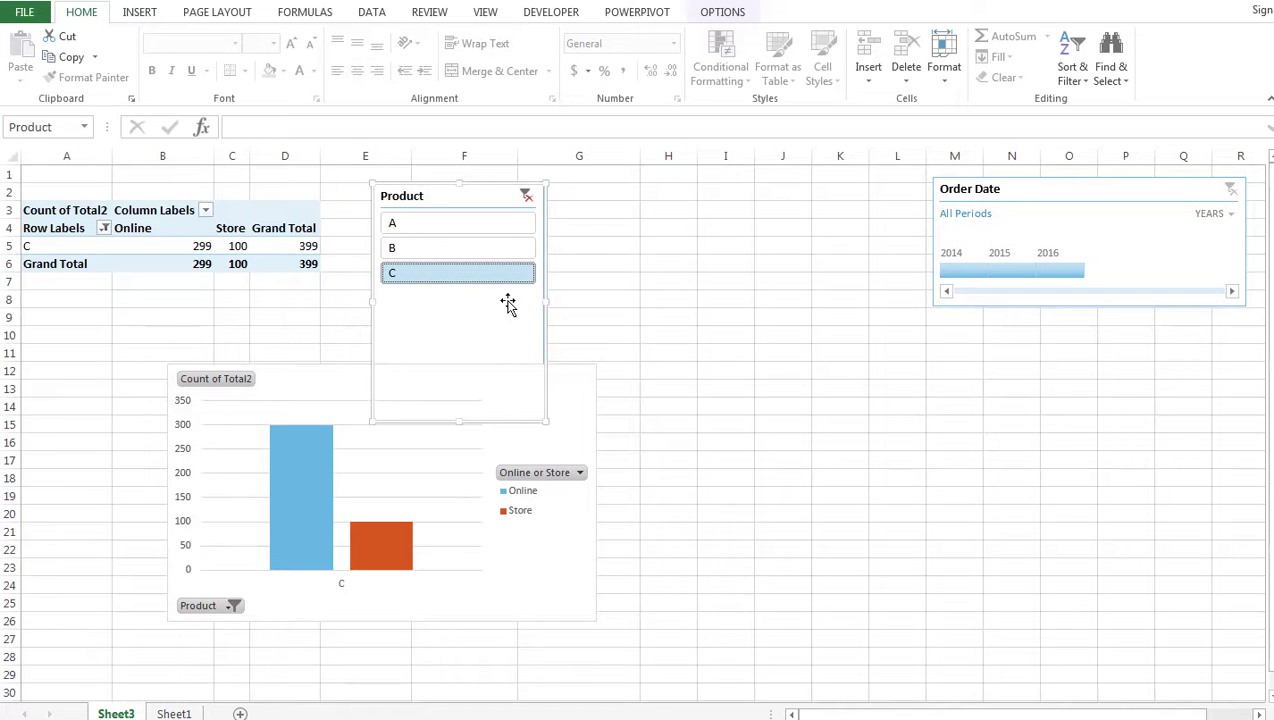
pyautogui.keyDown('ctrl'); pyautogui.click(447, 231); pyautogui.keyUp('ctrl')
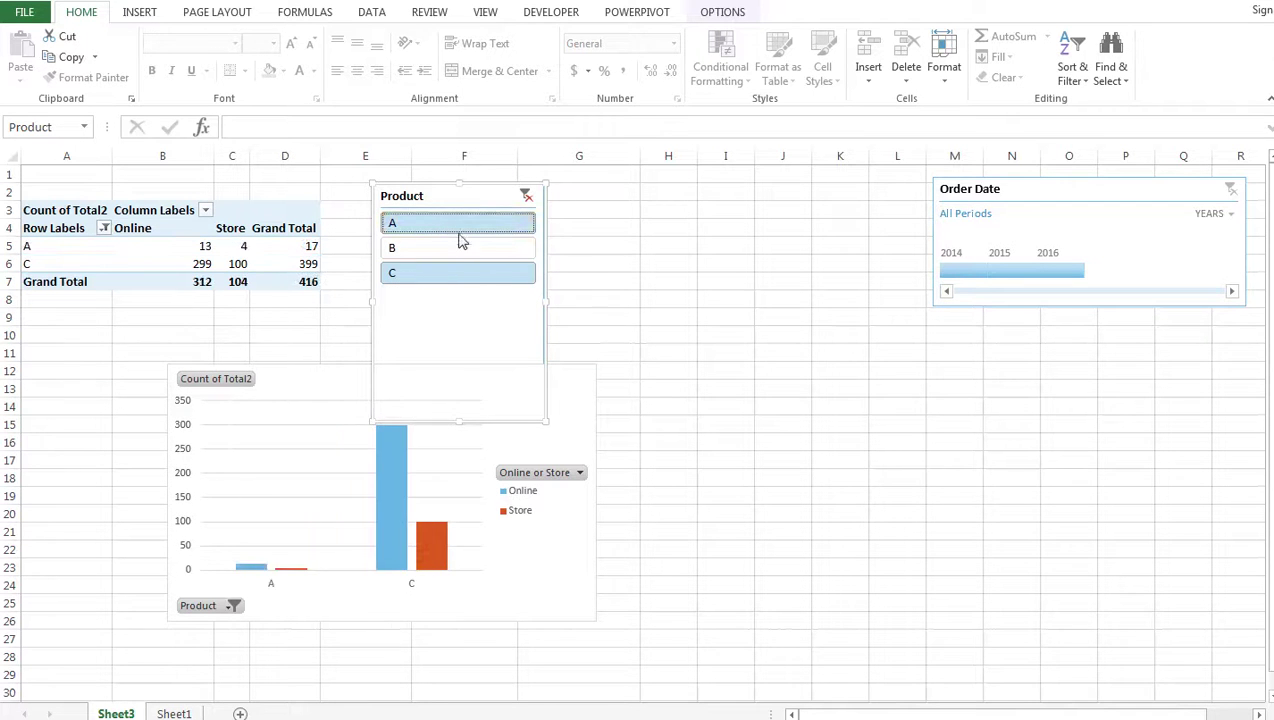
pyautogui.moveTo(456, 419); pyautogui.dragTo(456, 311)
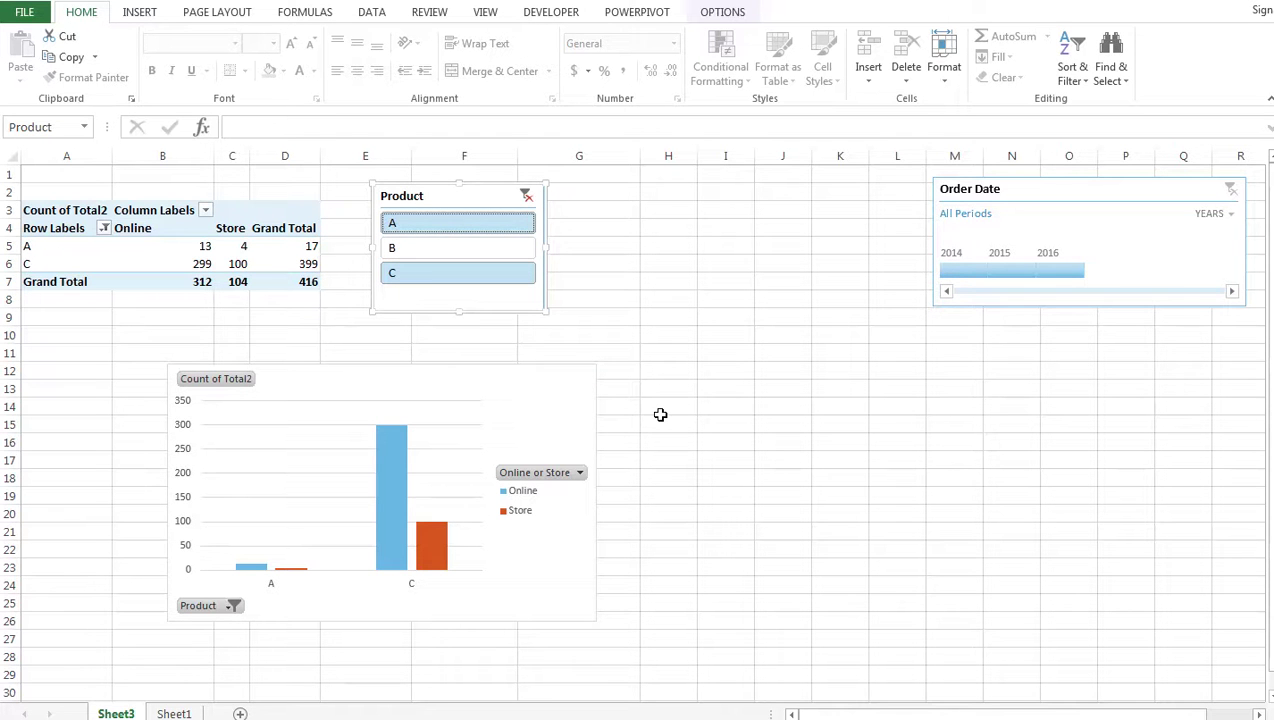